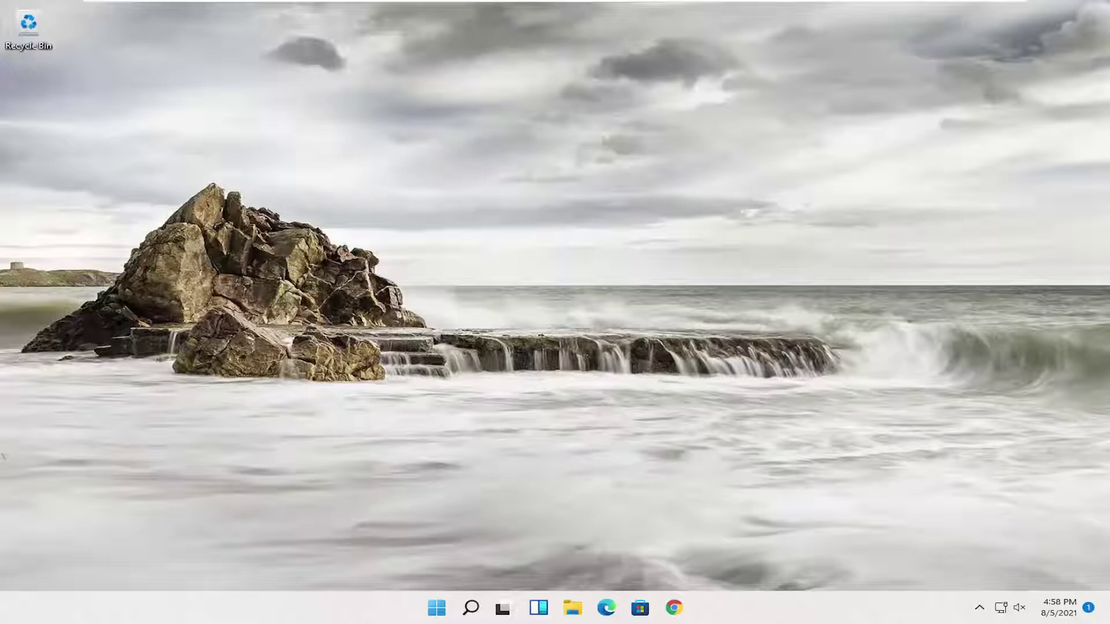
Search Windows for "power plan" and open the Edit power plan result for Power saver
{"action": "left_click", "coordinate": [475, 609]}
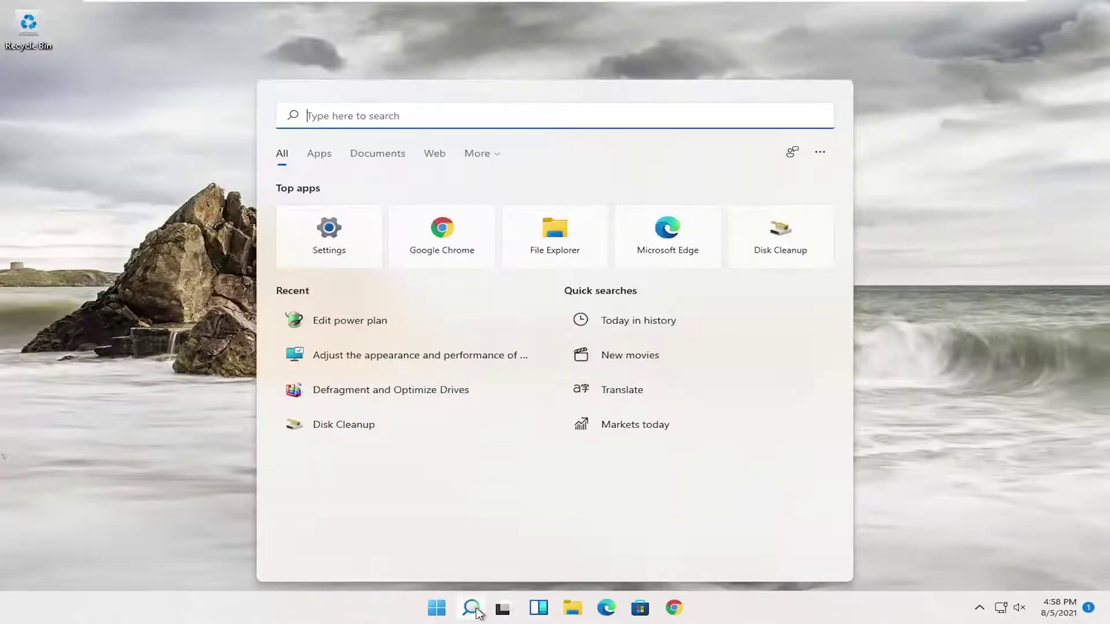
{"action": "type", "text": "power "}
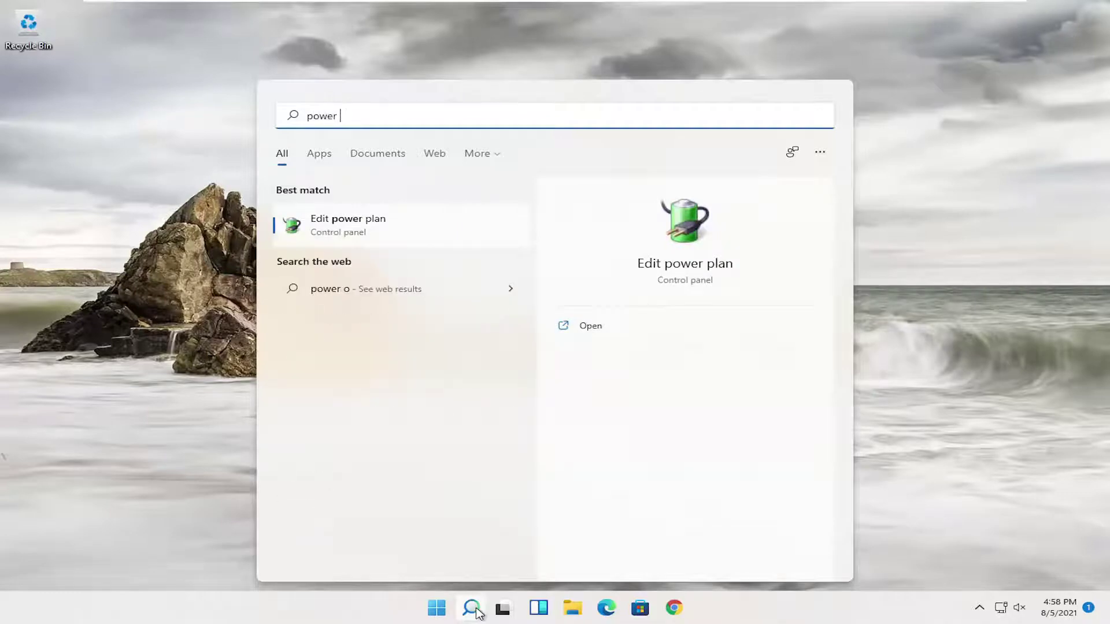
{"action": "type", "text": "oplan"}
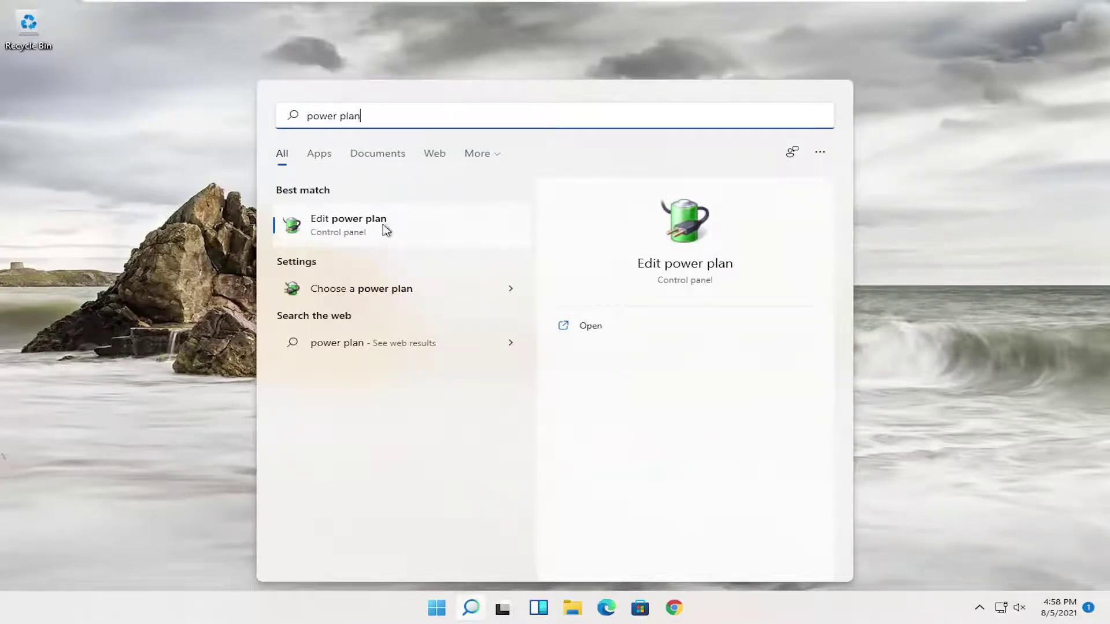
{"action": "left_click", "coordinate": [350, 239]}
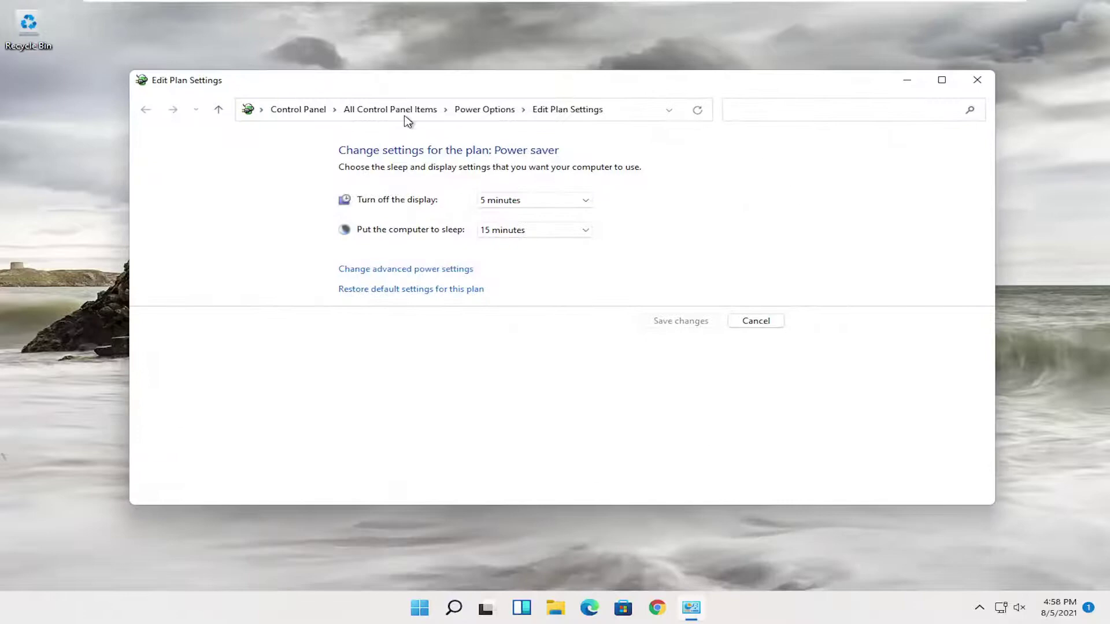
Switch the active plan from Power saver to High performance and close Power Options
{"action": "left_click", "coordinate": [484, 110]}
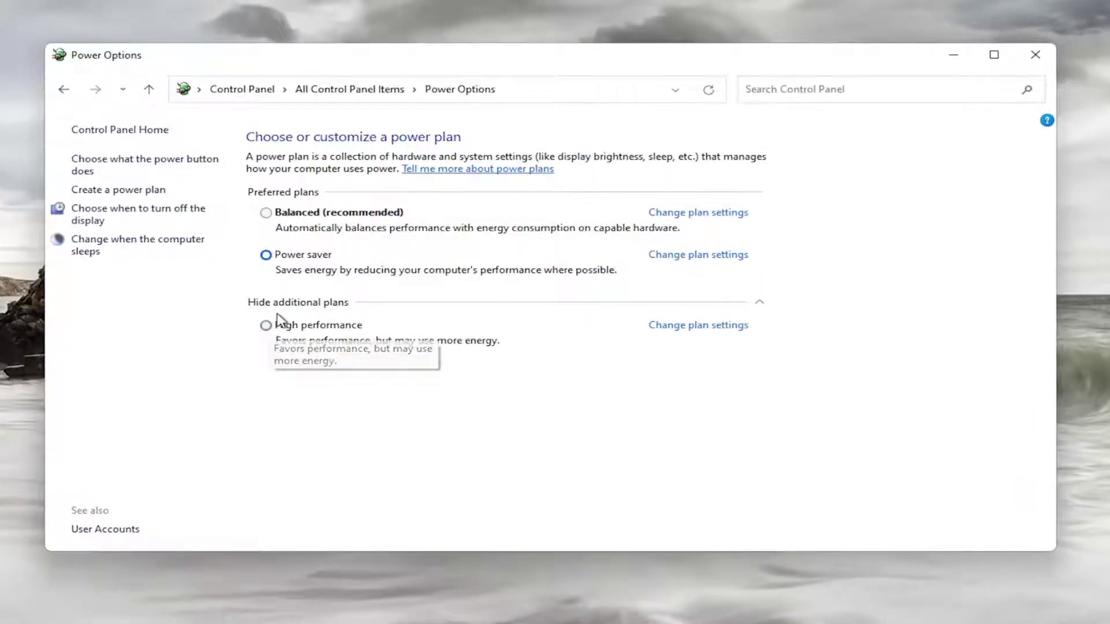
{"action": "left_click", "coordinate": [265, 324]}
{"action": "left_click", "coordinate": [260, 303]}
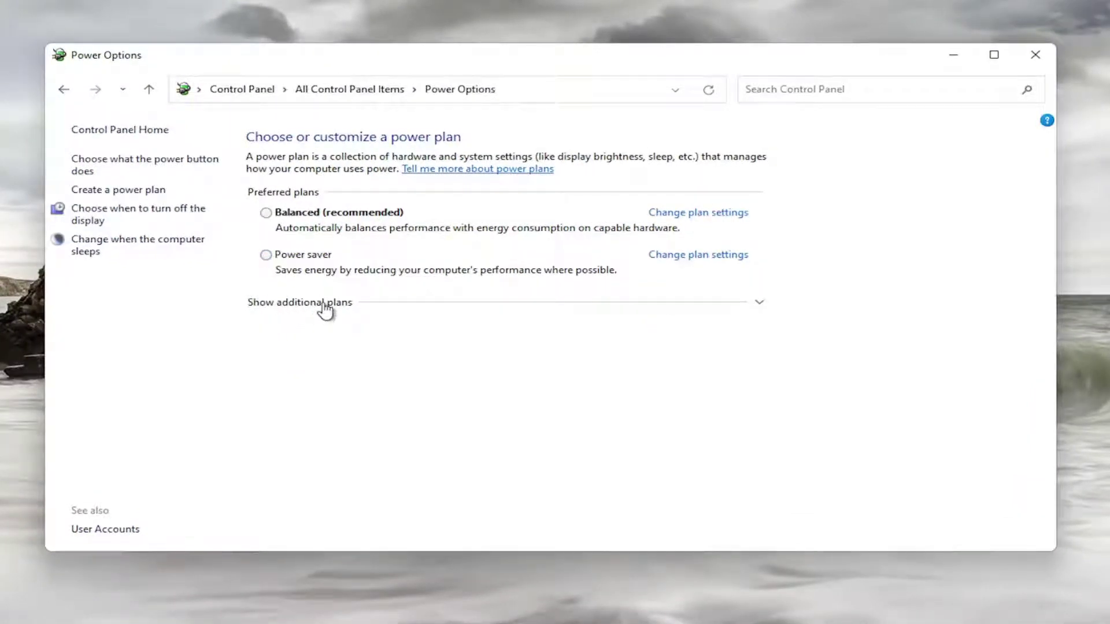
{"action": "left_click", "coordinate": [308, 303]}
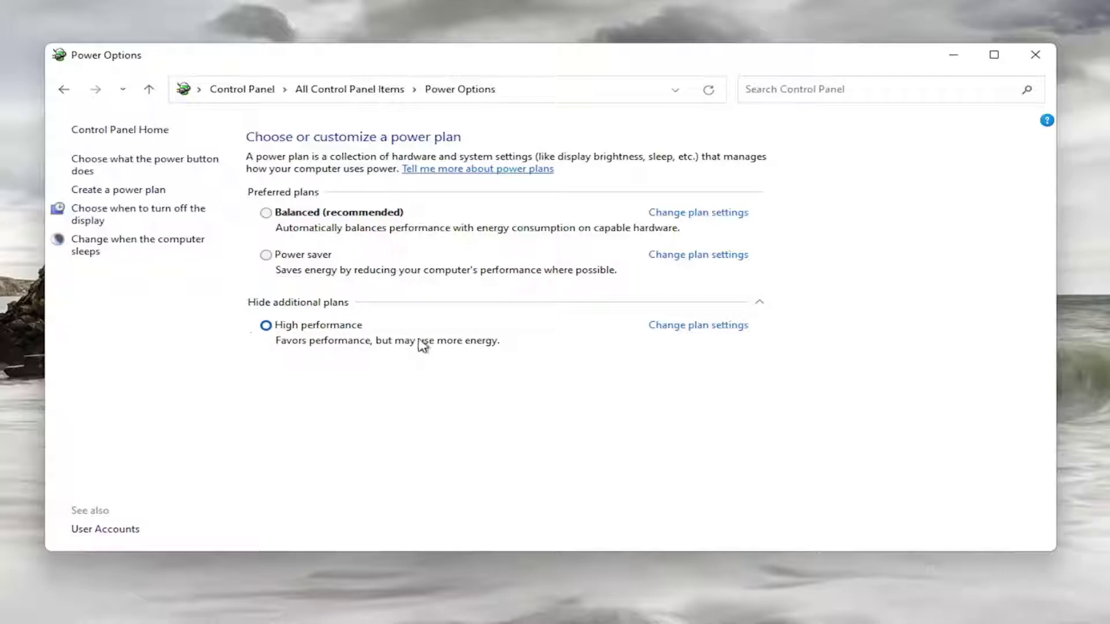
{"action": "left_click", "coordinate": [1037, 54]}
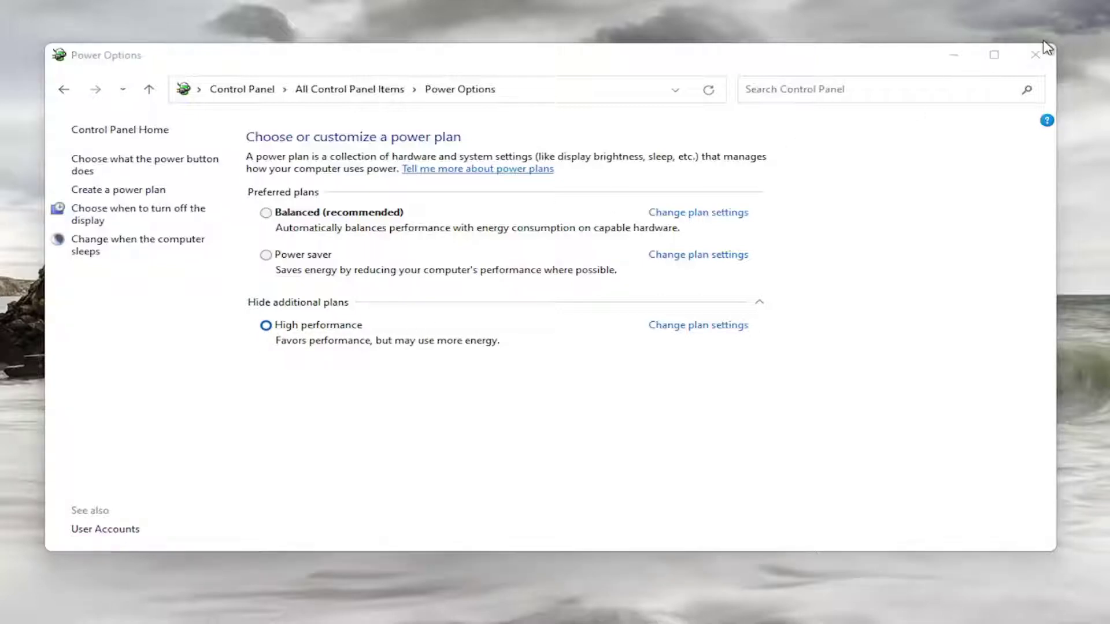
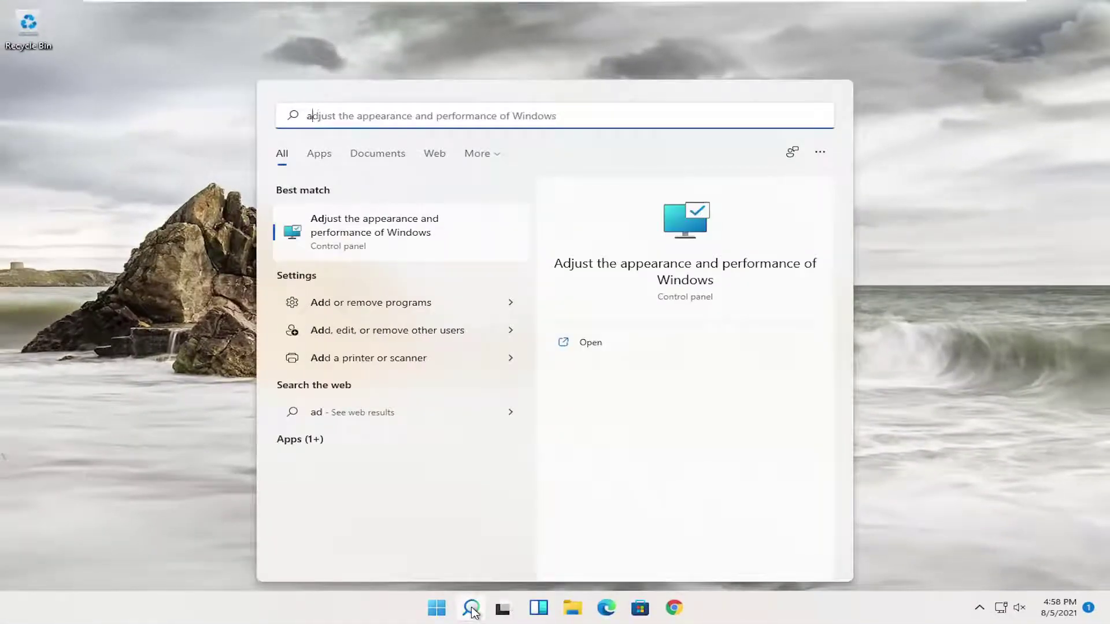
Clear the earlier query from the Windows Search box
{"action": "key", "text": "BackSpace"}
{"action": "key", "text": "BackSpace"}
{"action": "type", "text": "servoces"}
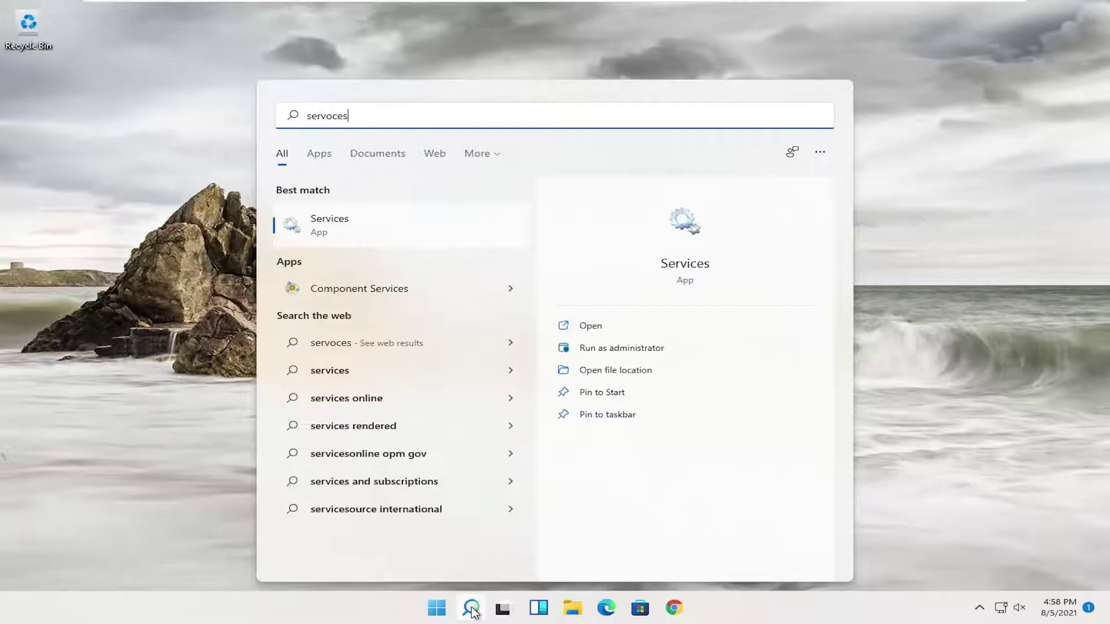
Open the Services best match and drag its window larger
{"action": "left_click", "coordinate": [352, 225]}
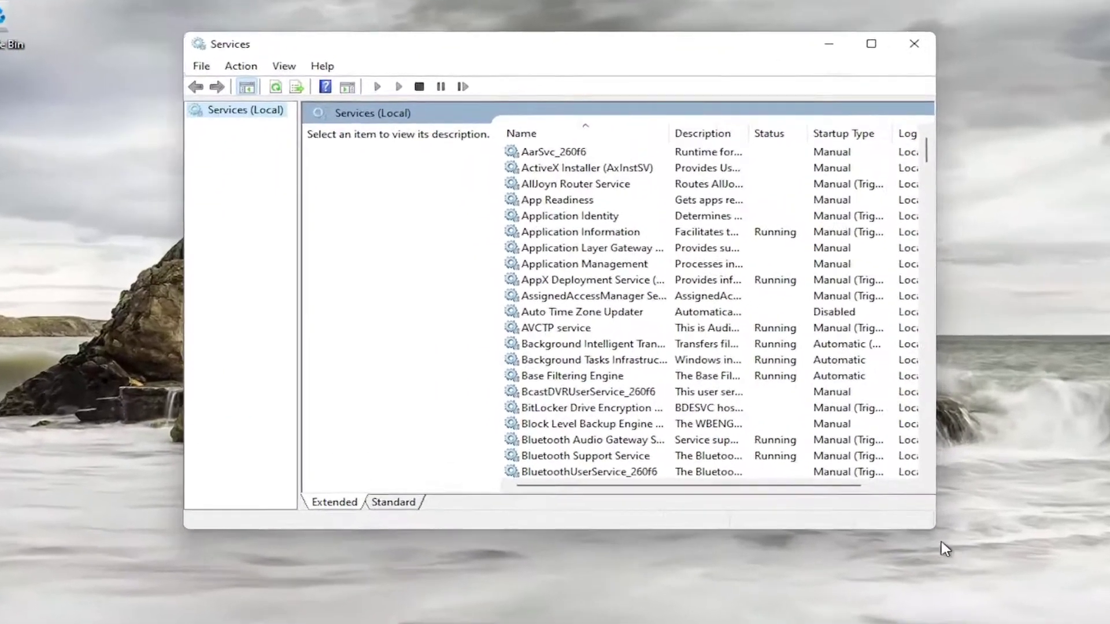
{"action": "left_click_drag", "start_coordinate": [935, 526], "coordinate": [1109, 623]}
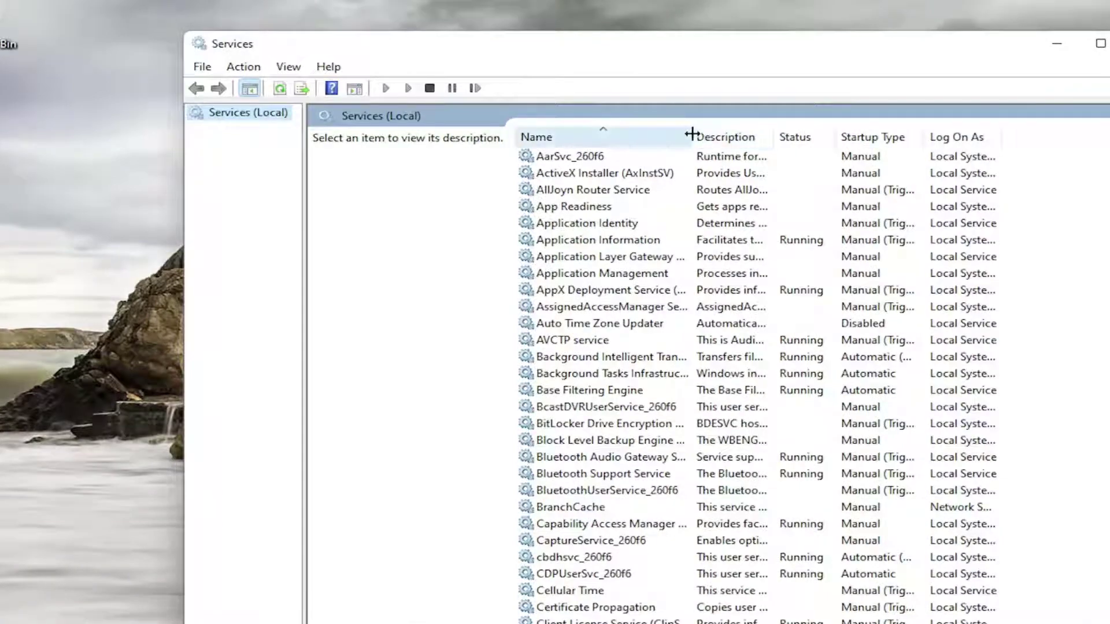
{"action": "left_click_drag", "start_coordinate": [691, 134], "coordinate": [775, 135]}
{"action": "scroll", "coordinate": [638, 482], "scroll_direction": "down", "scroll_amount": 10}
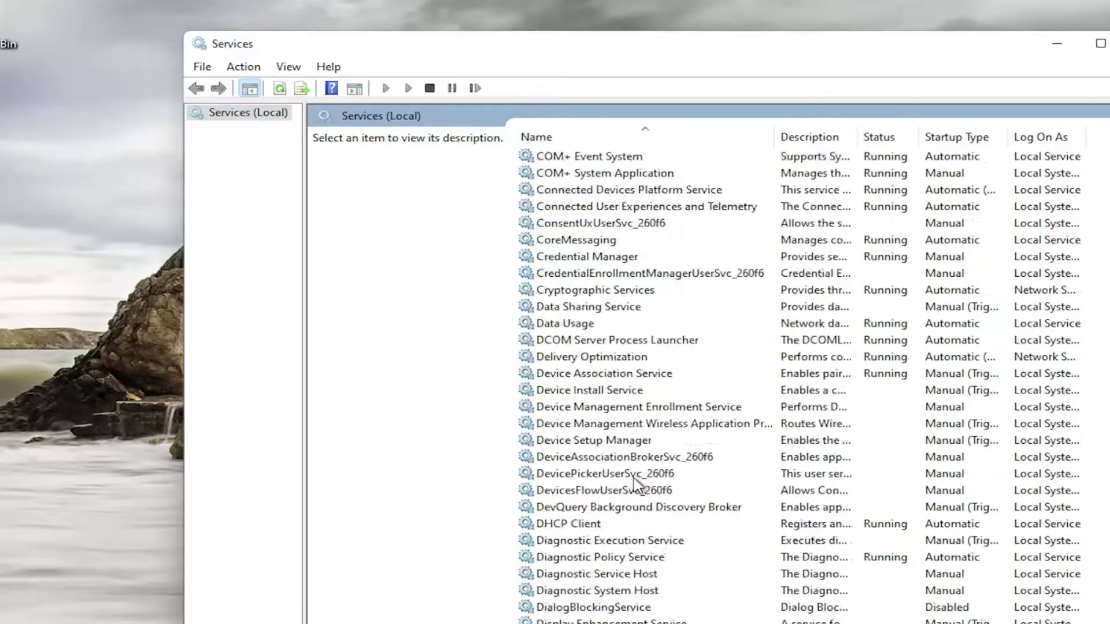
{"action": "scroll", "coordinate": [638, 481], "scroll_direction": "down", "scroll_amount": 5}
{"action": "scroll", "coordinate": [850, 322], "scroll_direction": "down", "scroll_amount": 5}
{"action": "scroll", "coordinate": [850, 321], "scroll_direction": "down", "scroll_amount": 8}
{"action": "scroll", "coordinate": [751, 415], "scroll_direction": "down", "scroll_amount": 6}
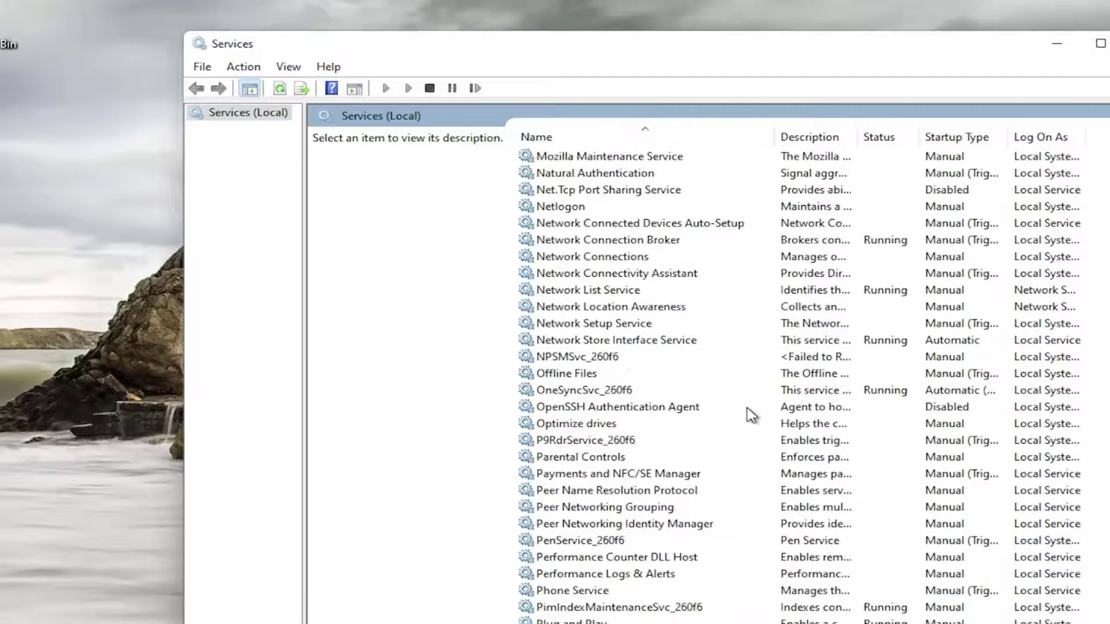
{"action": "scroll", "coordinate": [751, 415], "scroll_direction": "down", "scroll_amount": 8}
{"action": "scroll", "coordinate": [737, 415], "scroll_direction": "down", "scroll_amount": 6}
{"action": "scroll", "coordinate": [728, 415], "scroll_direction": "down", "scroll_amount": 2}
{"action": "scroll", "coordinate": [692, 408], "scroll_direction": "down", "scroll_amount": 10}
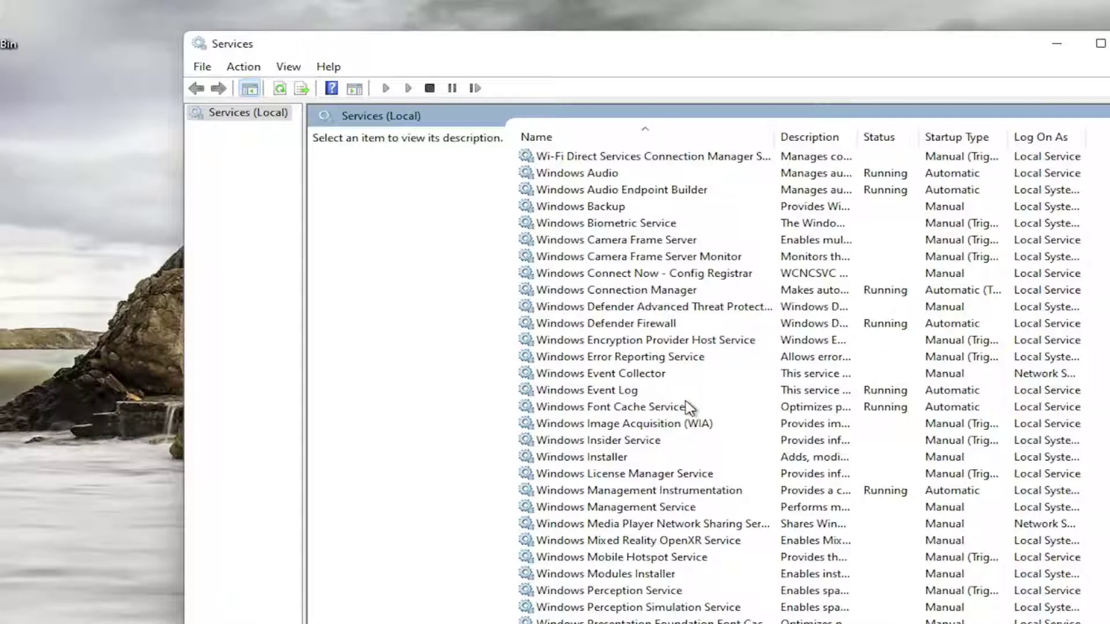
{"action": "scroll", "coordinate": [691, 408], "scroll_direction": "up", "scroll_amount": 3}
{"action": "scroll", "coordinate": [691, 408], "scroll_direction": "up", "scroll_amount": 3}
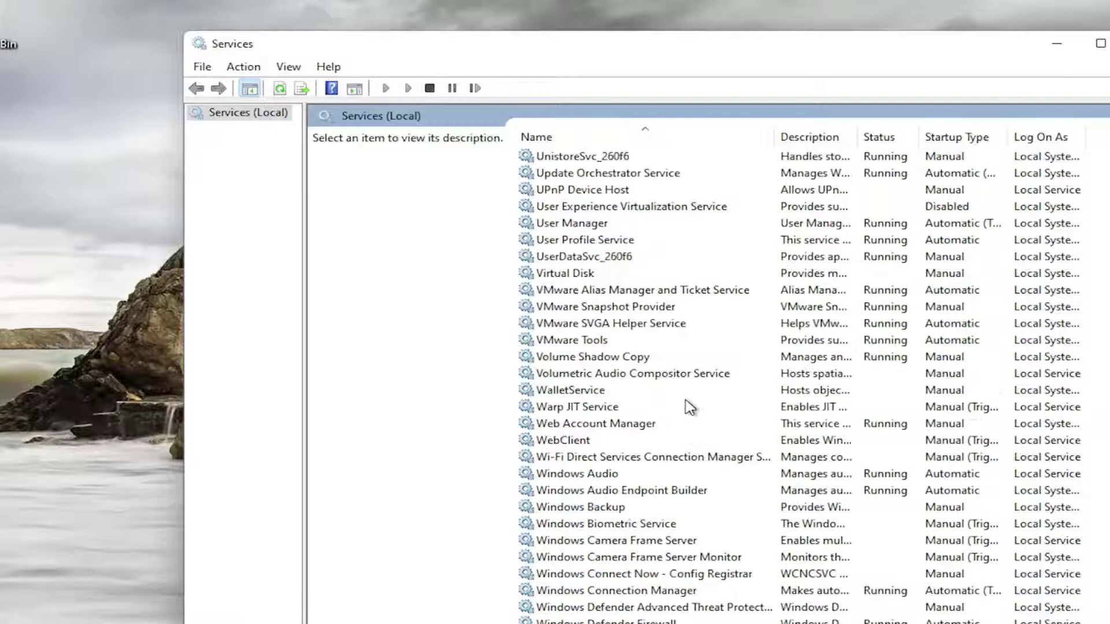
{"action": "scroll", "coordinate": [577, 399], "scroll_direction": "down", "scroll_amount": 6}
{"action": "scroll", "coordinate": [573, 406], "scroll_direction": "up", "scroll_amount": 8}
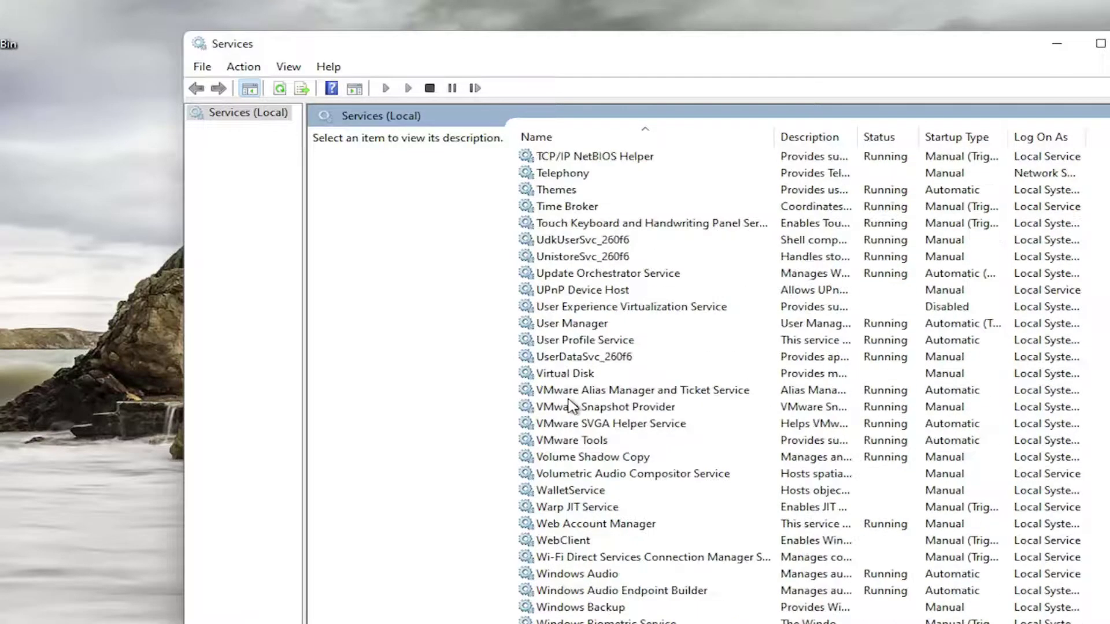
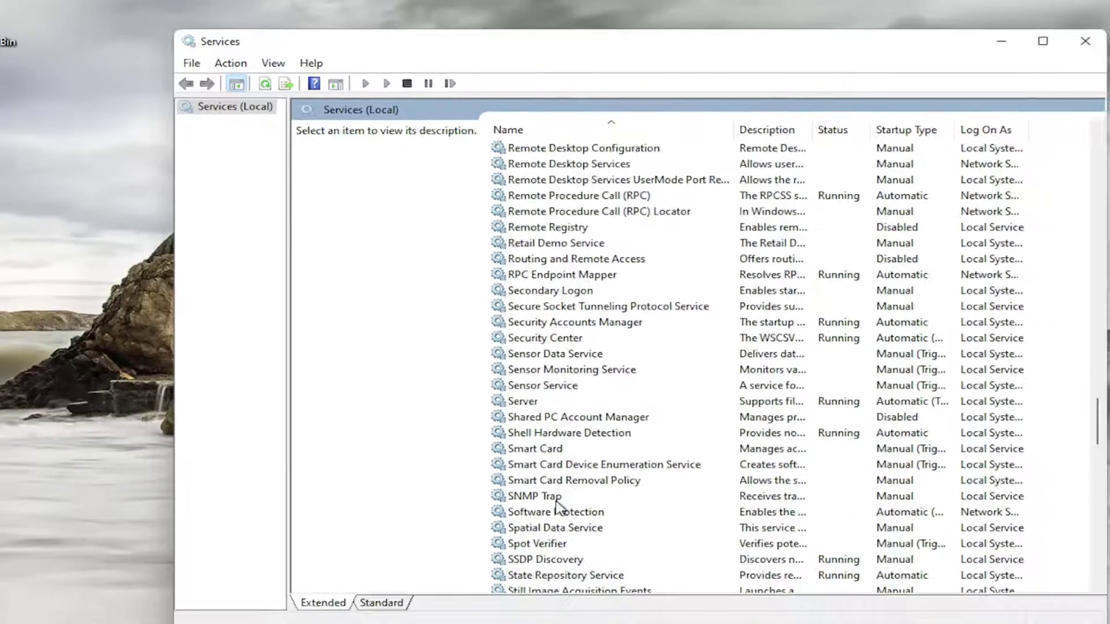
Stop the SysMain service, set its startup type to Disabled, and close the Services console
{"action": "left_click", "coordinate": [534, 497]}
{"action": "scroll", "coordinate": [535, 496], "scroll_direction": "down", "scroll_amount": 4}
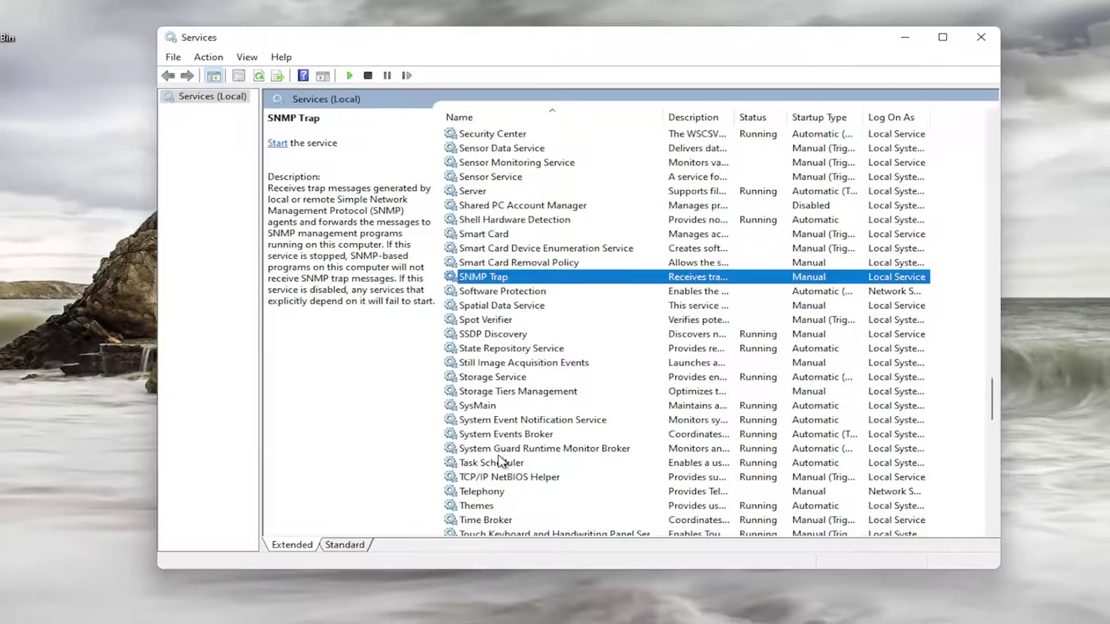
{"action": "double_click", "coordinate": [478, 406]}
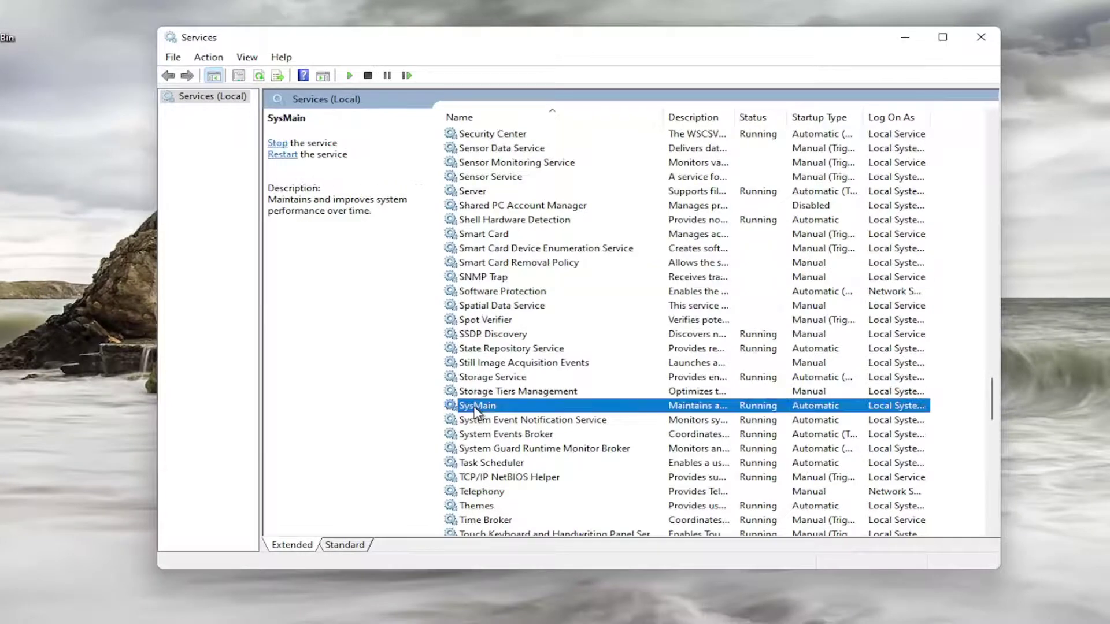
{"action": "left_click", "coordinate": [536, 361]}
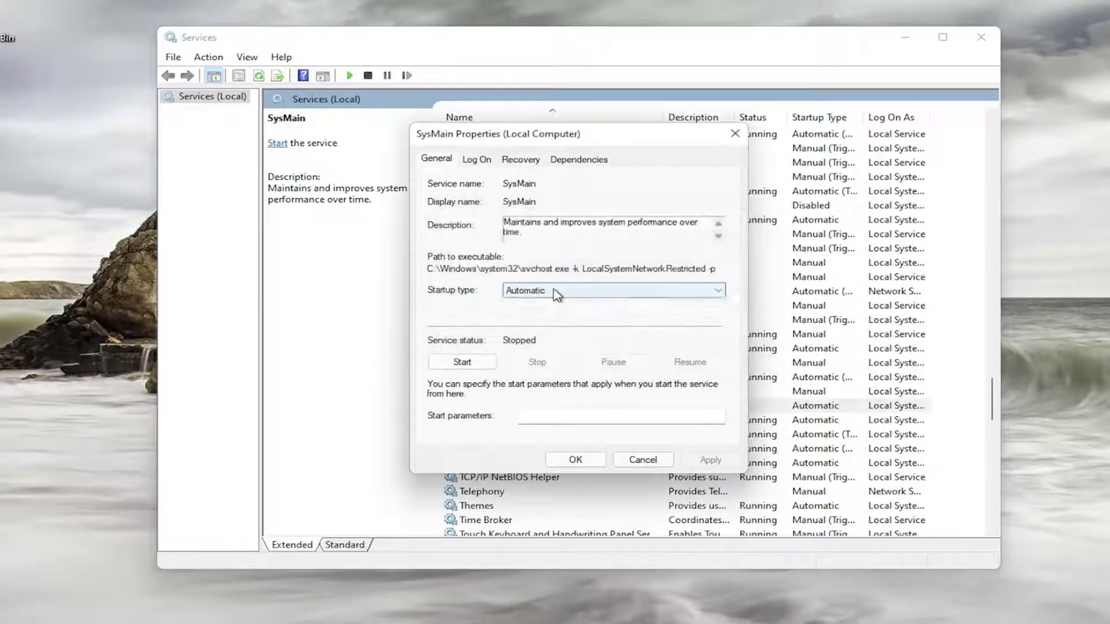
{"action": "left_click", "coordinate": [556, 290]}
{"action": "left_click", "coordinate": [524, 326]}
{"action": "left_click", "coordinate": [711, 460]}
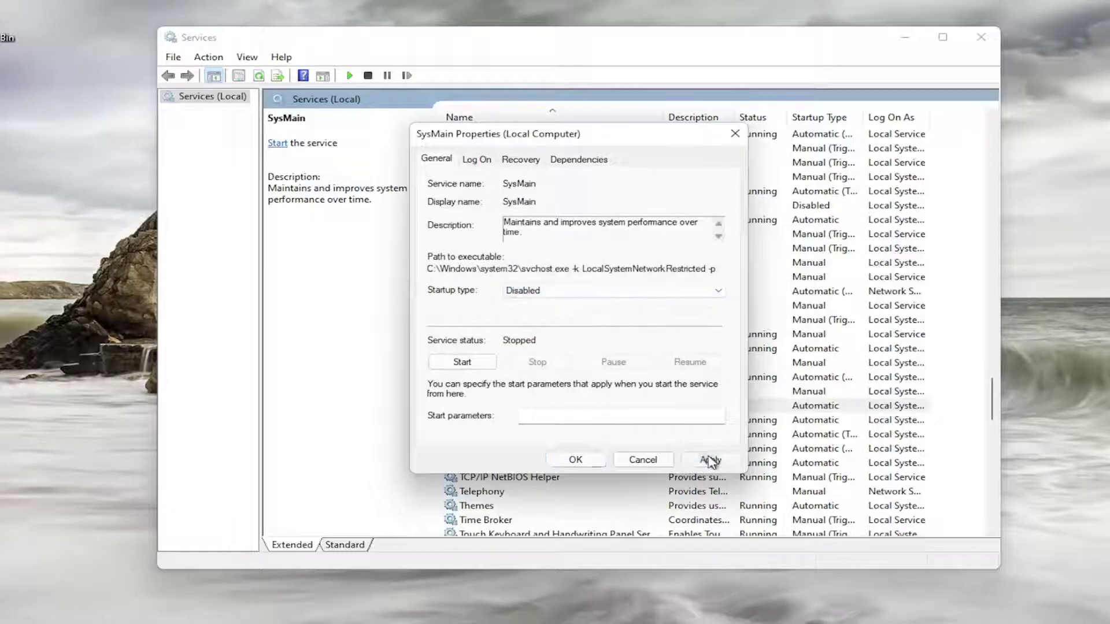
{"action": "left_click", "coordinate": [575, 460]}
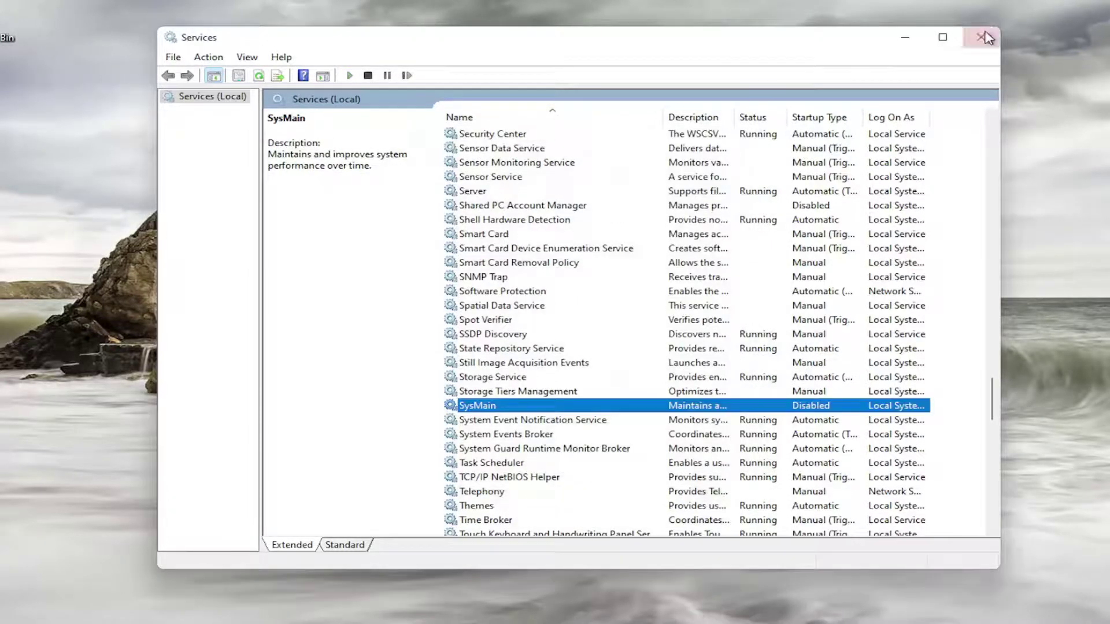
{"action": "left_click", "coordinate": [981, 37]}
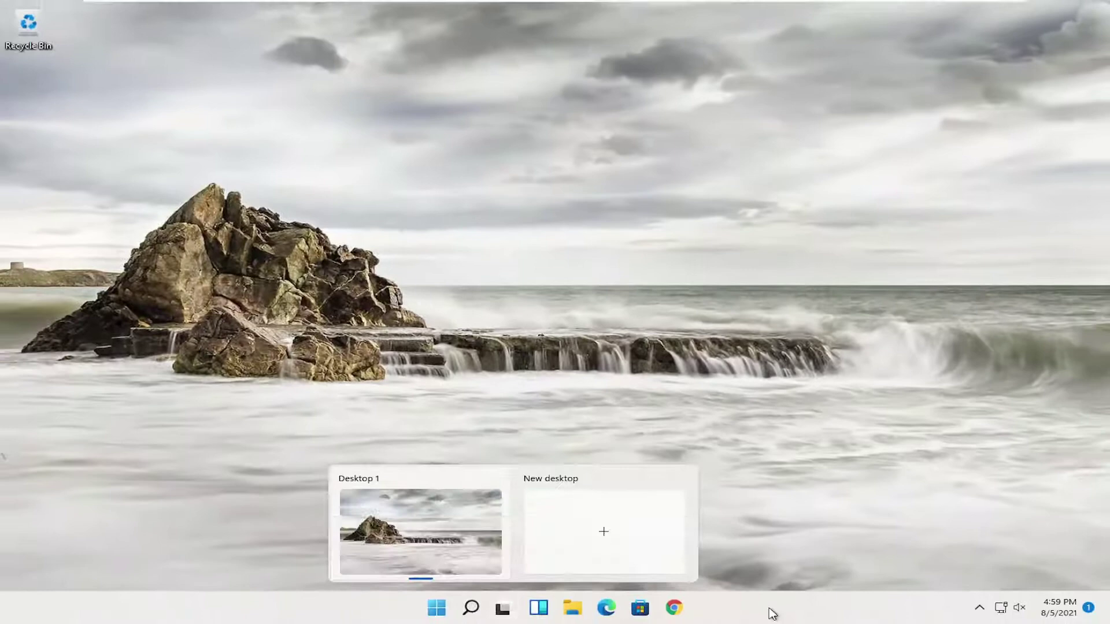
{"action": "right_click", "coordinate": [437, 617]}
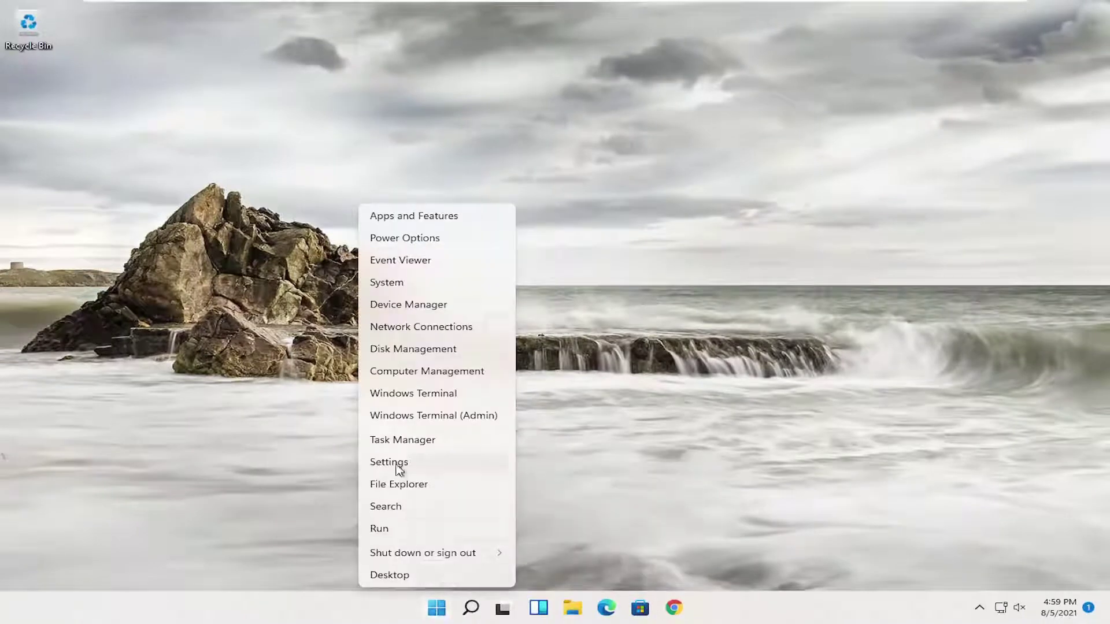
{"action": "left_click", "coordinate": [402, 440]}
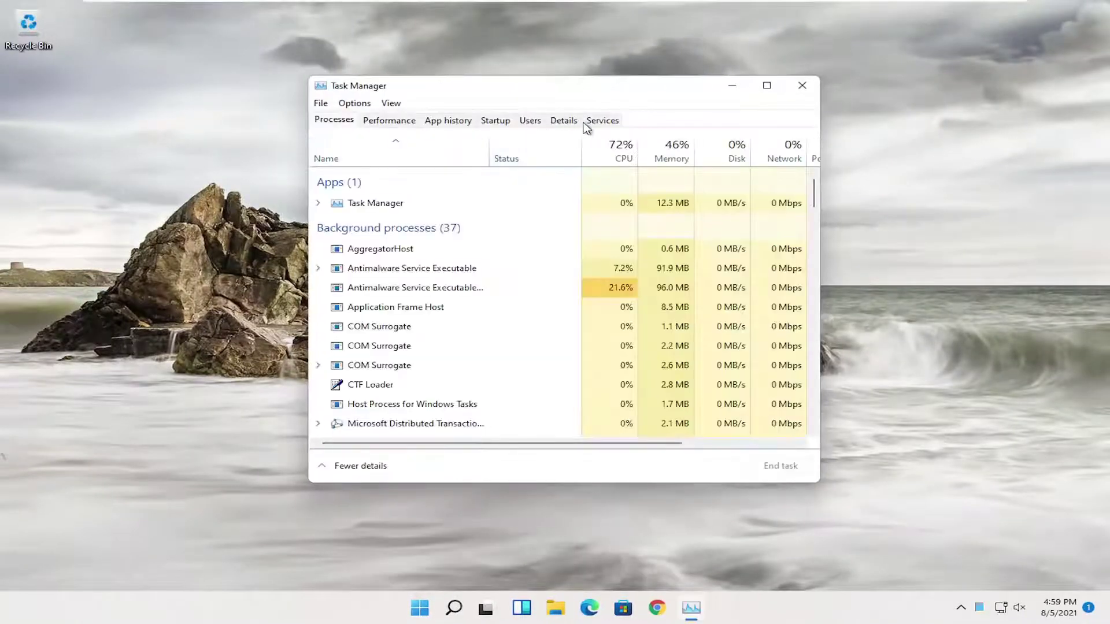
{"action": "left_click", "coordinate": [495, 120]}
{"action": "left_click", "coordinate": [415, 199]}
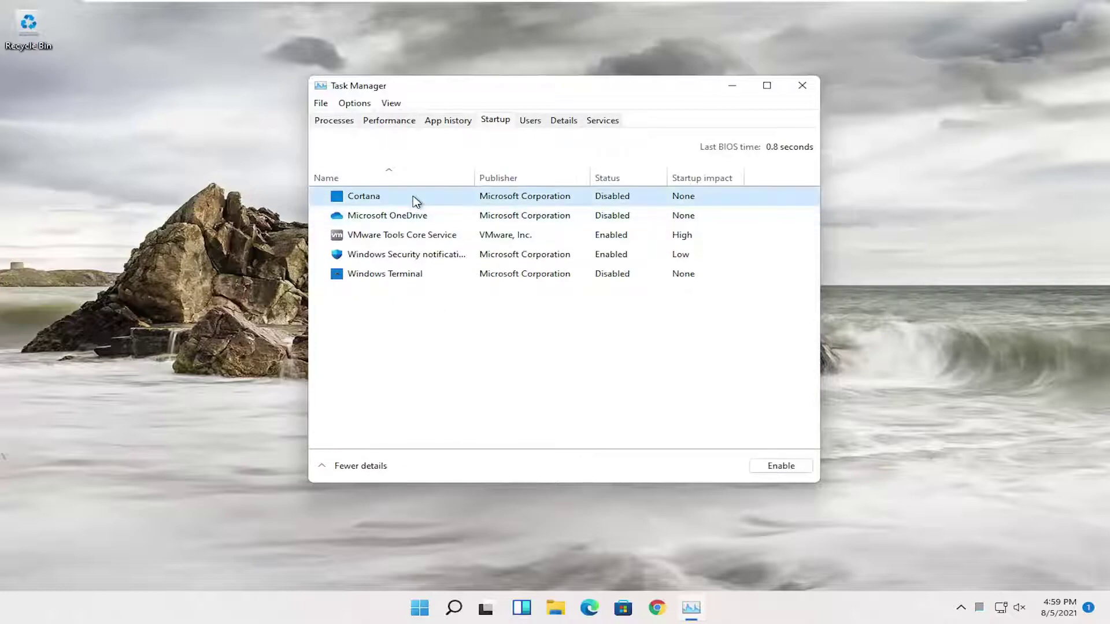
{"action": "left_click", "coordinate": [408, 235]}
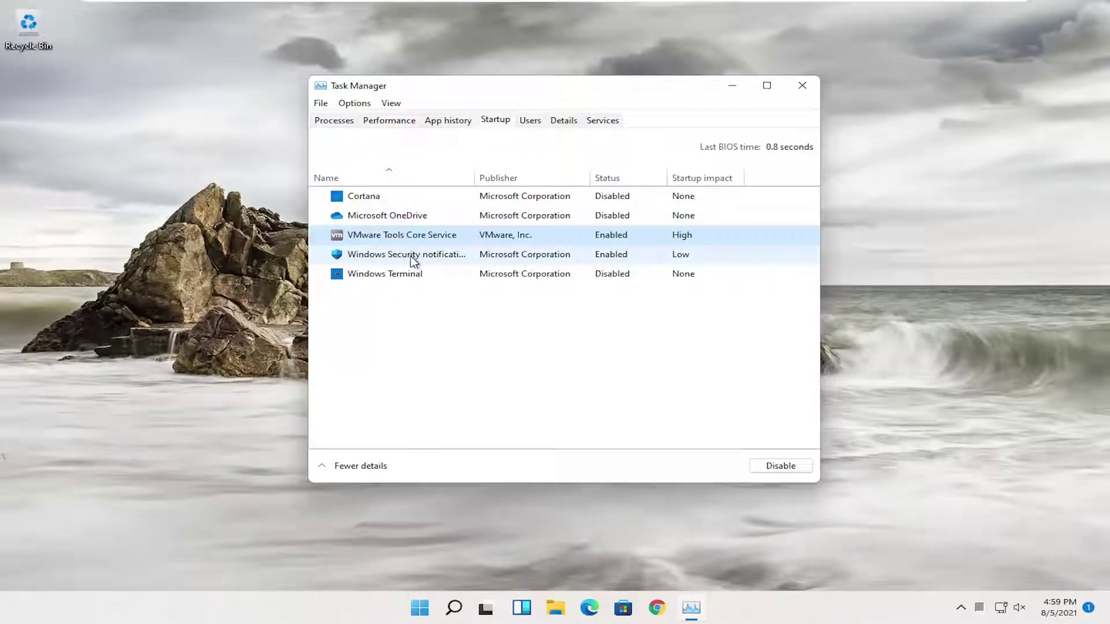
{"action": "left_click", "coordinate": [397, 217]}
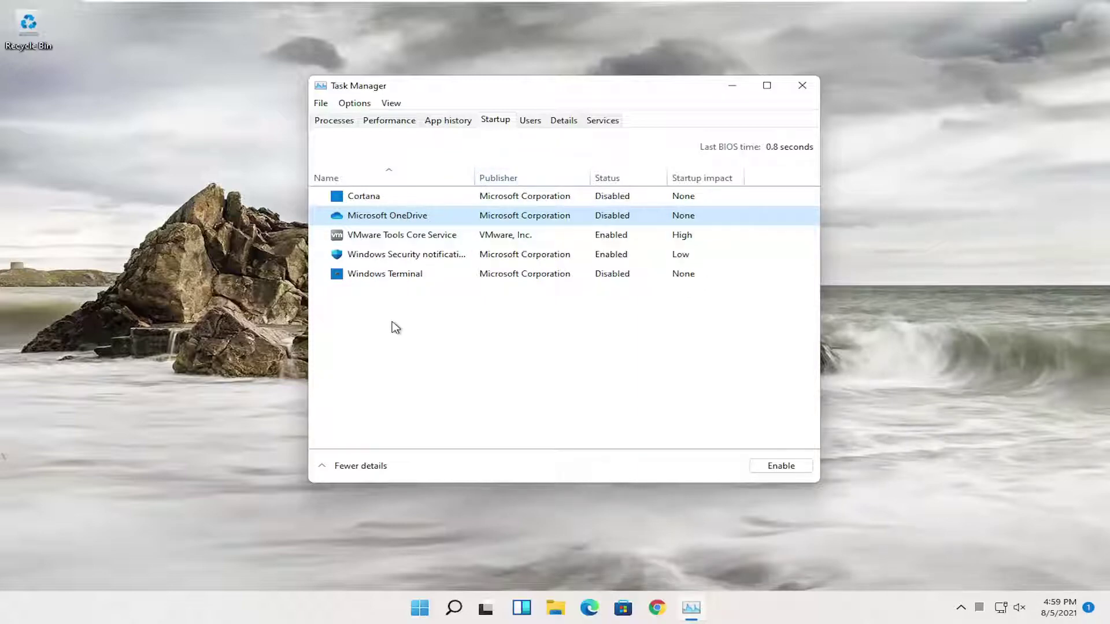
Close Task Manager and launch Disk Cleanup for drive C: from Windows search
{"action": "left_click", "coordinate": [802, 85]}
{"action": "mouse_move", "coordinate": [486, 608]}
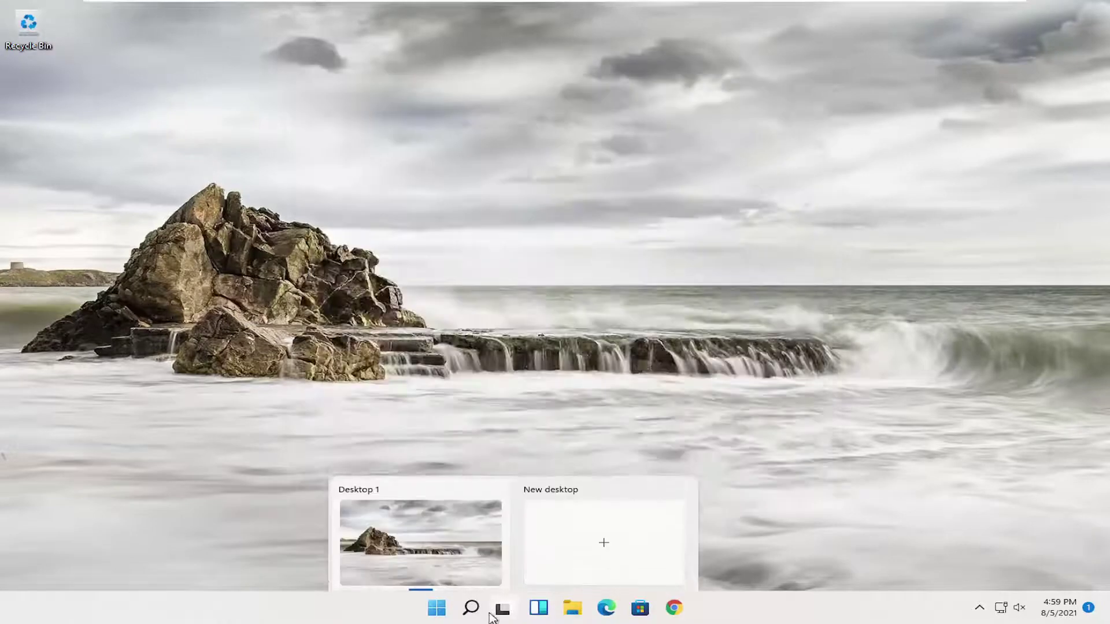
{"action": "left_click", "coordinate": [470, 609]}
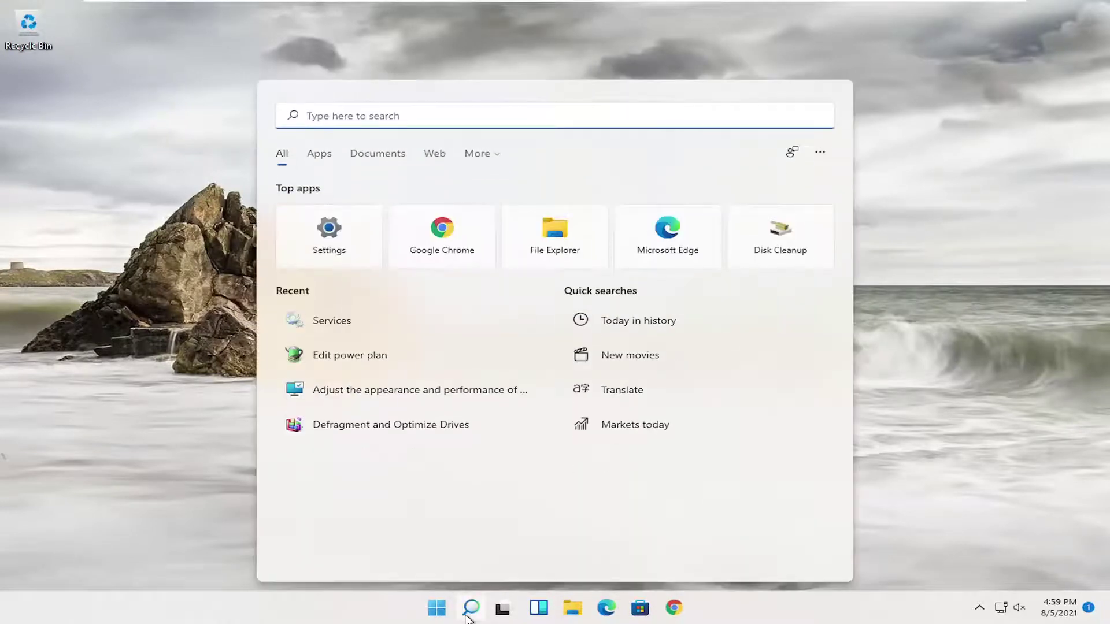
{"action": "type", "text": "disk clean"}
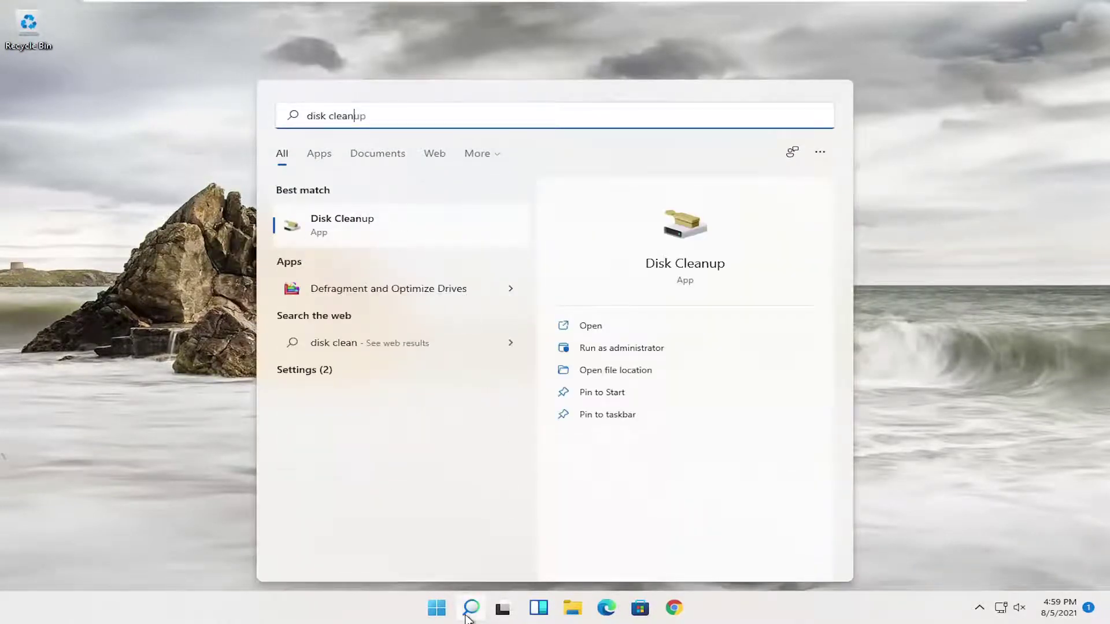
{"action": "left_click", "coordinate": [373, 228]}
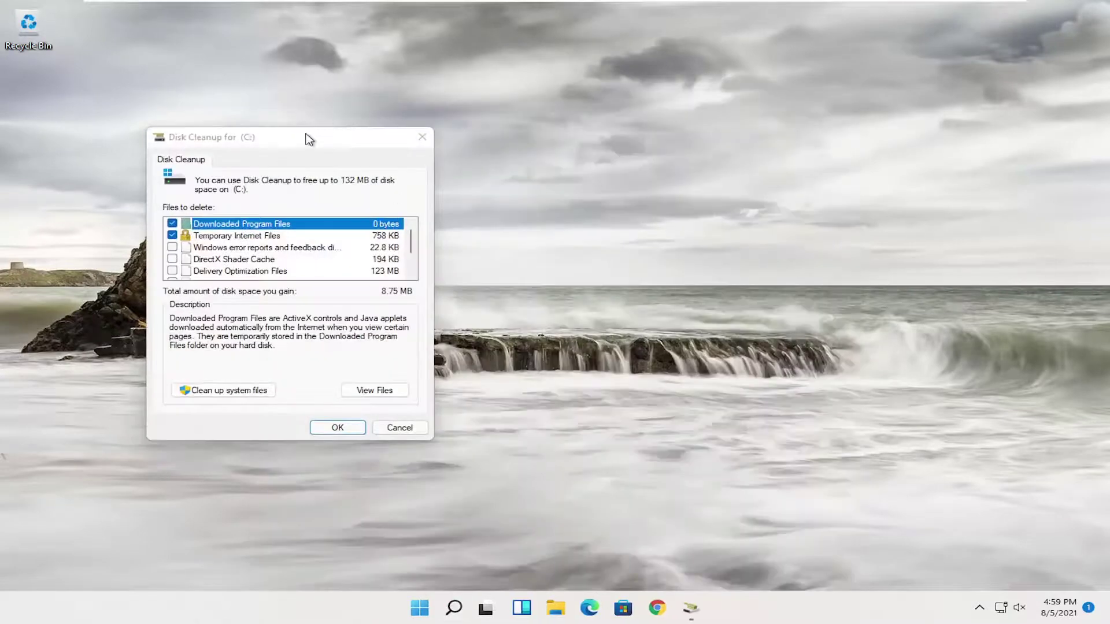
{"action": "left_click_drag", "start_coordinate": [310, 139], "coordinate": [611, 114]}
Rescan C: including system files and permanently delete the checked files, about 10.1 MB
{"action": "left_click", "coordinate": [527, 360]}
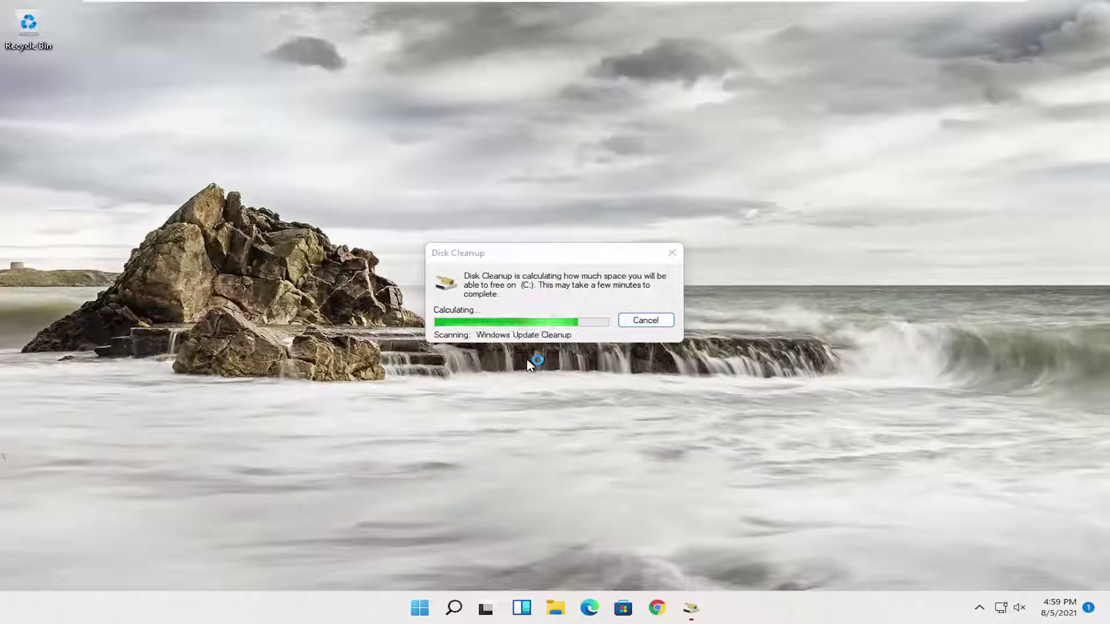
{"action": "left_click_drag", "start_coordinate": [218, 29], "coordinate": [648, 103]}
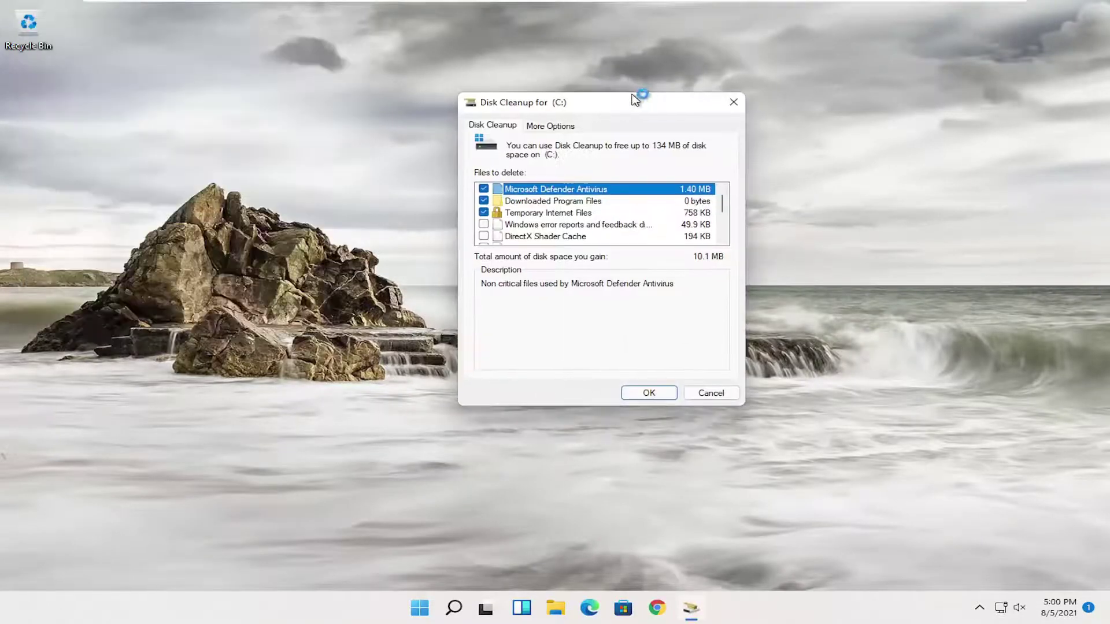
{"action": "left_click", "coordinate": [649, 393]}
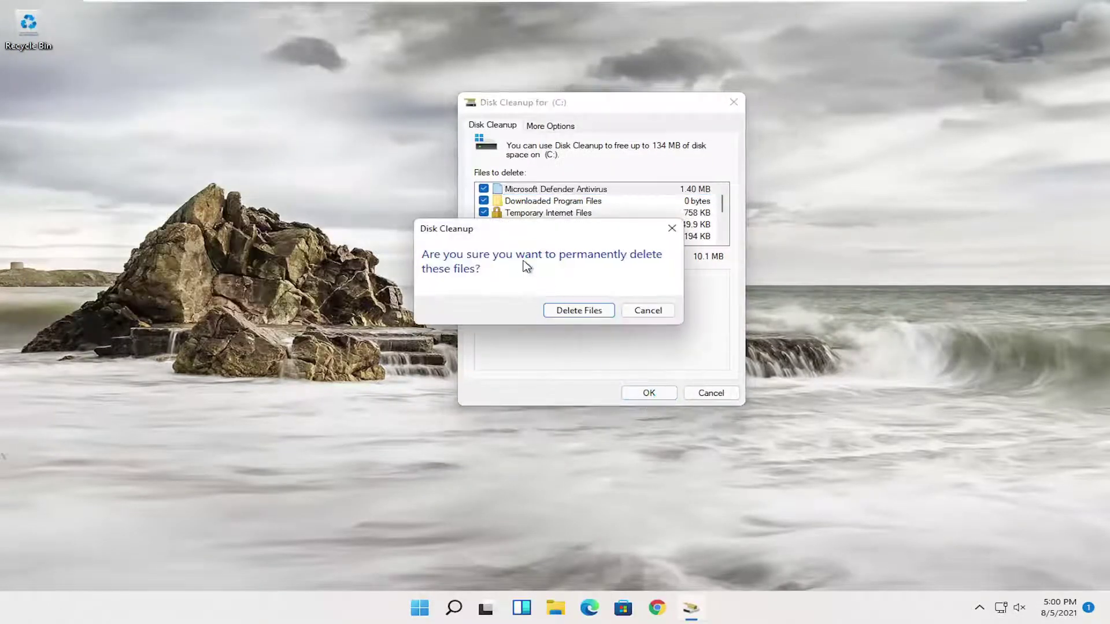
{"action": "left_click", "coordinate": [578, 311]}
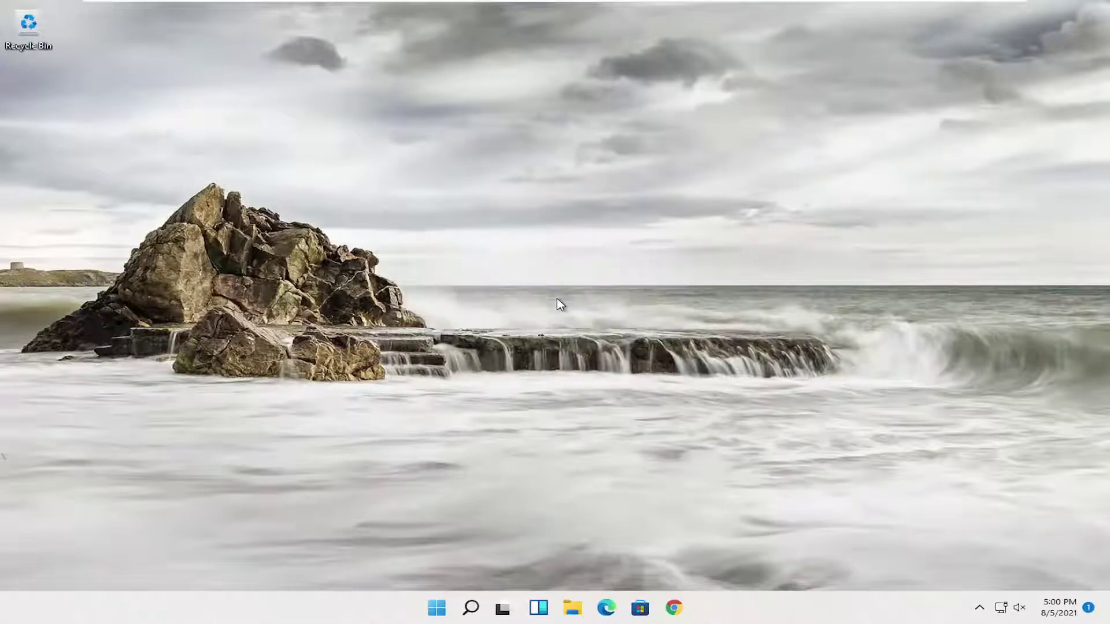
Optimize drive C: in Defragment and Optimize Drives to 0% fragmented, then close it
{"action": "left_click", "coordinate": [471, 607]}
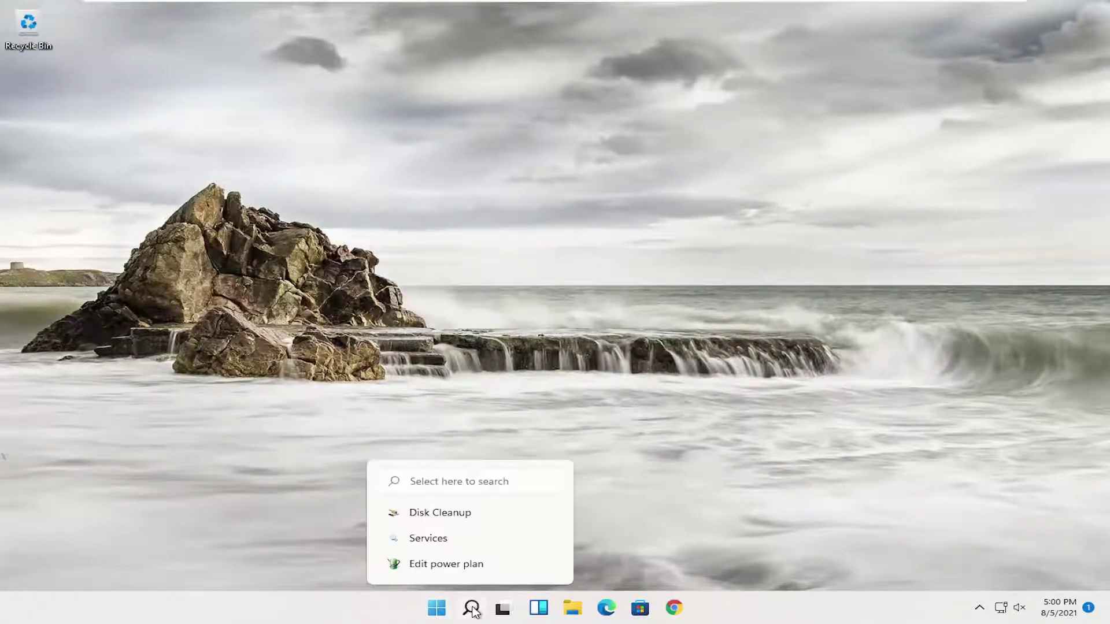
{"action": "type", "text": "defrag"}
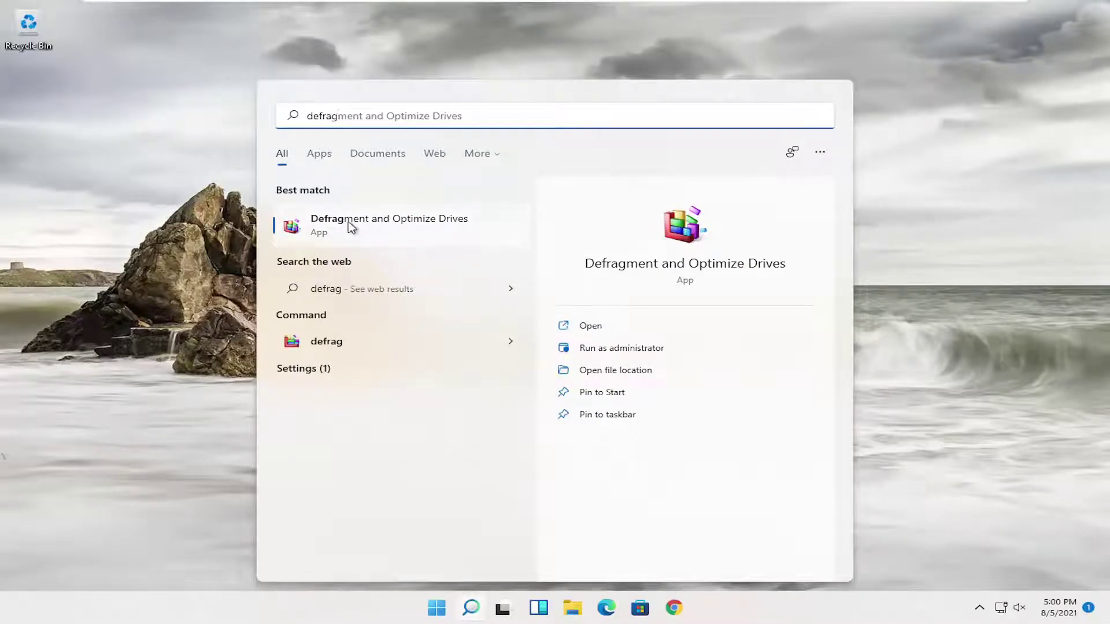
{"action": "left_click", "coordinate": [455, 231]}
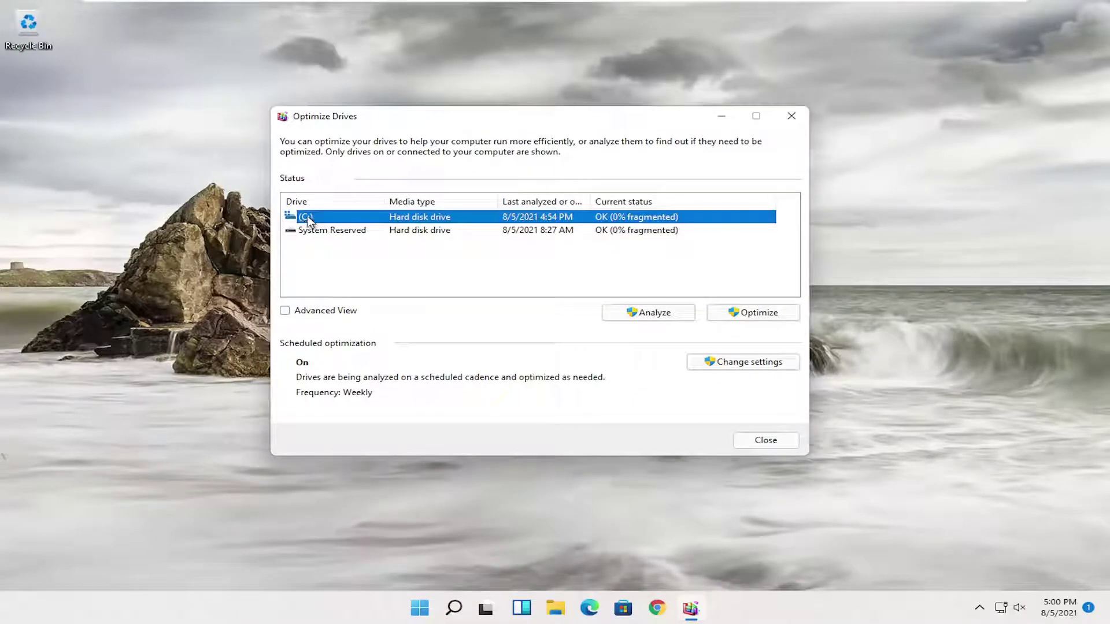
{"action": "left_click", "coordinate": [759, 314]}
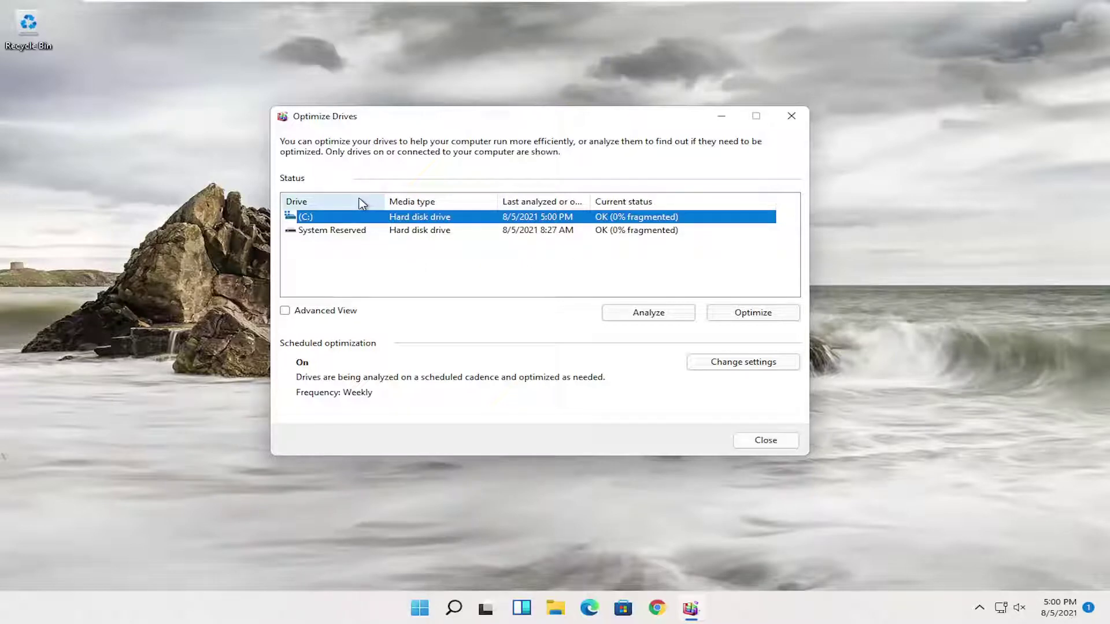
{"action": "left_click", "coordinate": [793, 118]}
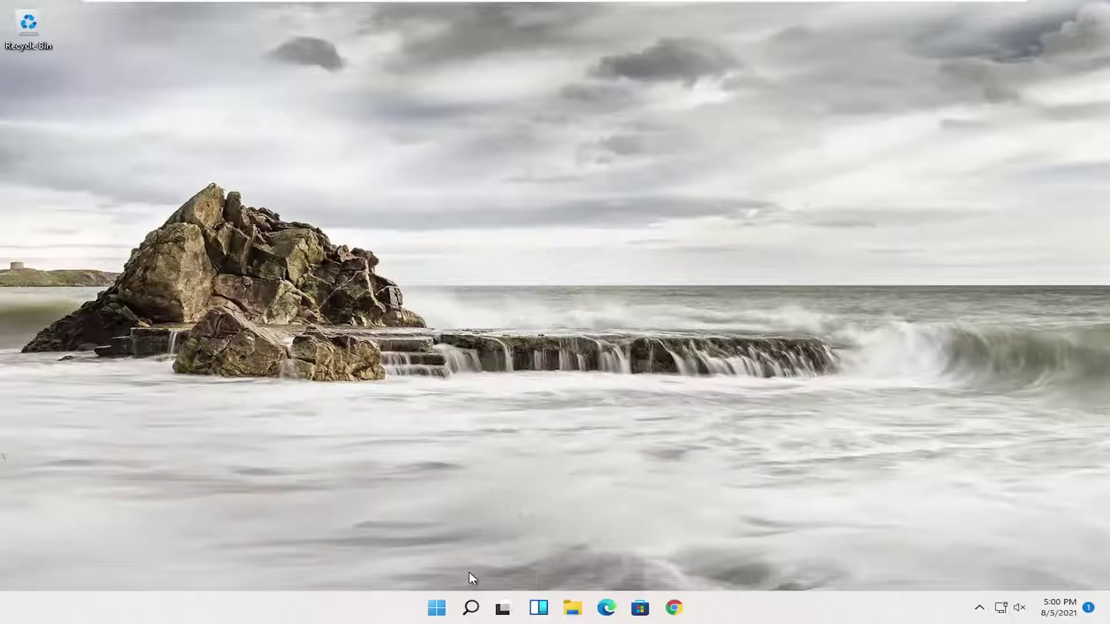
Open Performance Options from search and apply 'Adjust for best performance'
{"action": "left_click", "coordinate": [471, 608]}
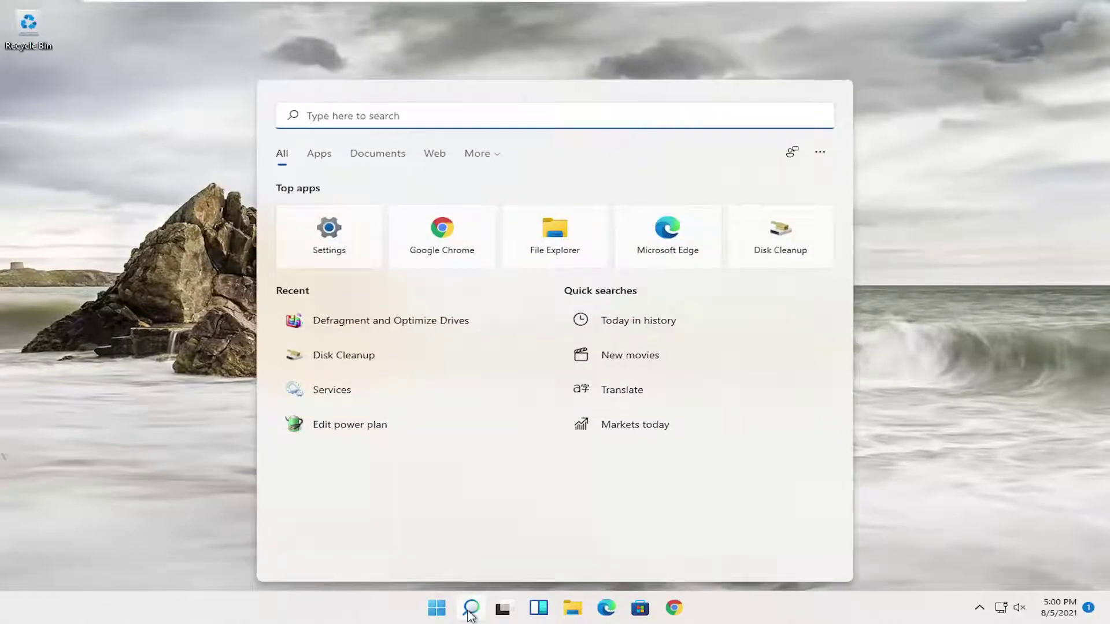
{"action": "type", "text": "adjust"}
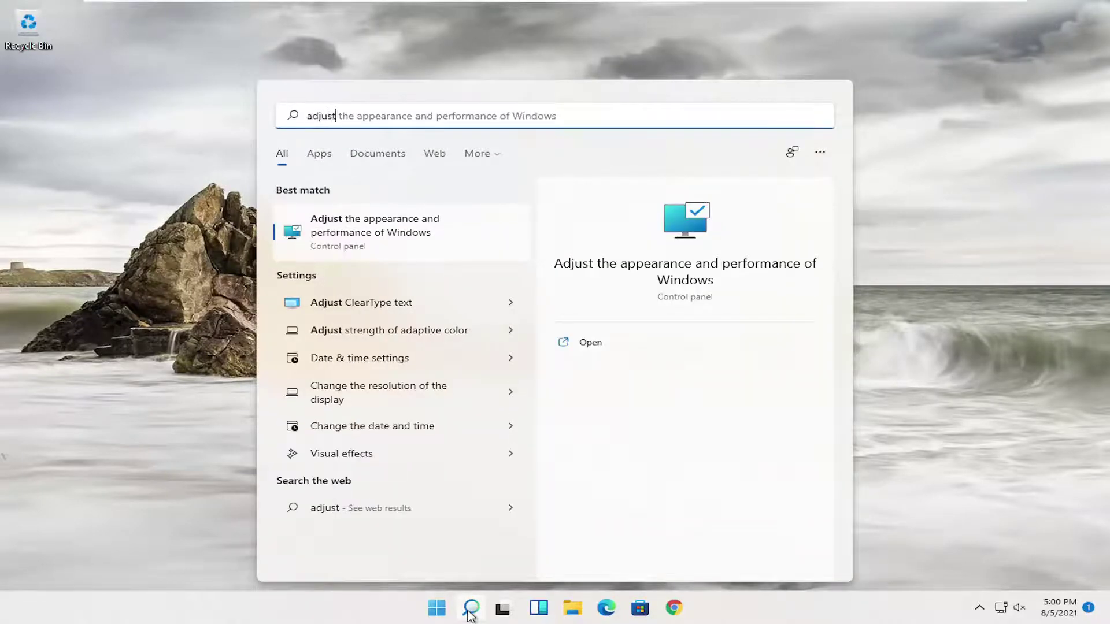
{"action": "left_click", "coordinate": [394, 236]}
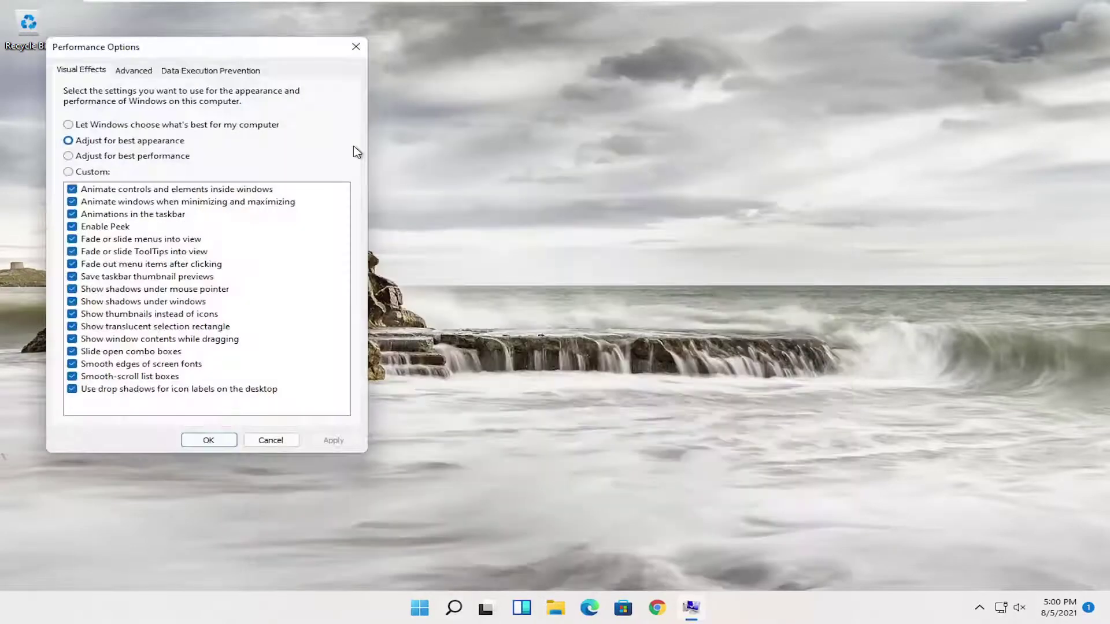
{"action": "left_click_drag", "start_coordinate": [226, 48], "coordinate": [466, 65]}
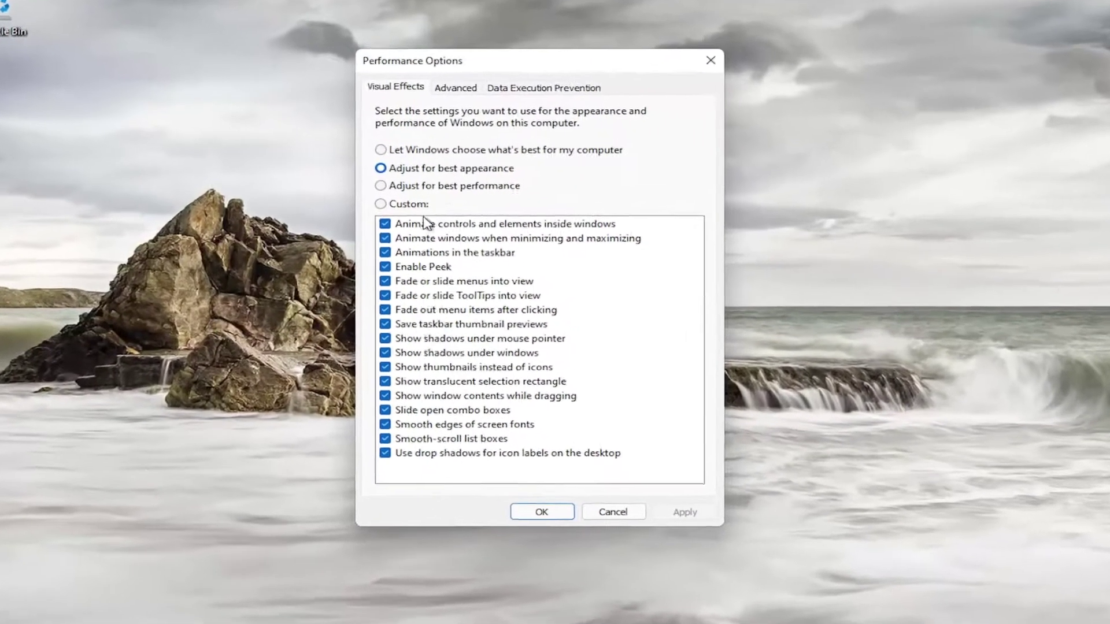
{"action": "left_click", "coordinate": [381, 185]}
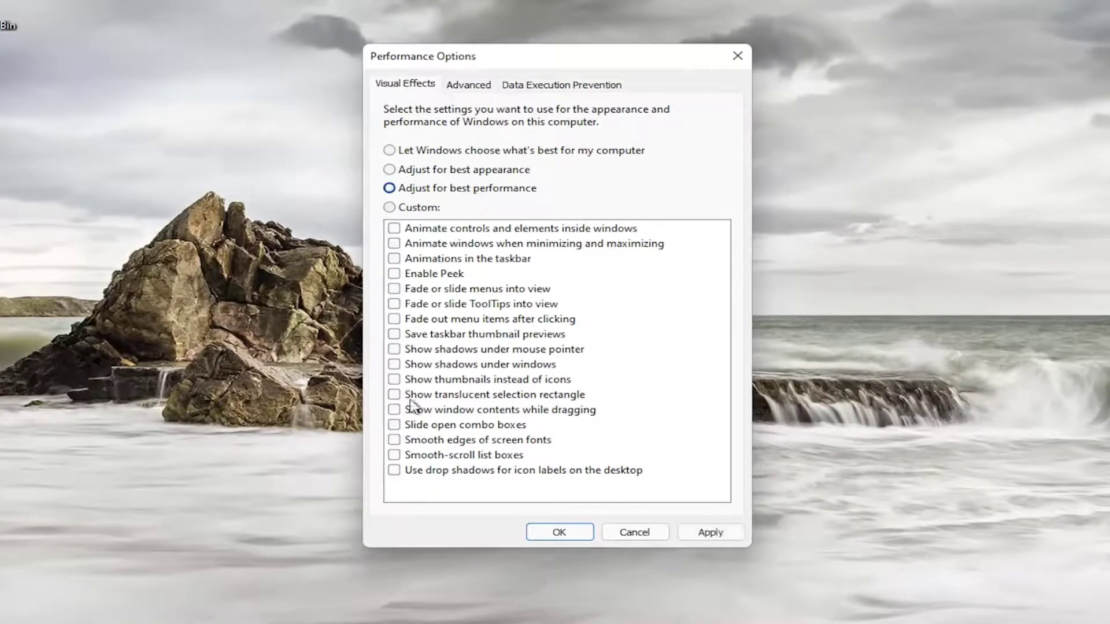
{"action": "left_click", "coordinate": [710, 532]}
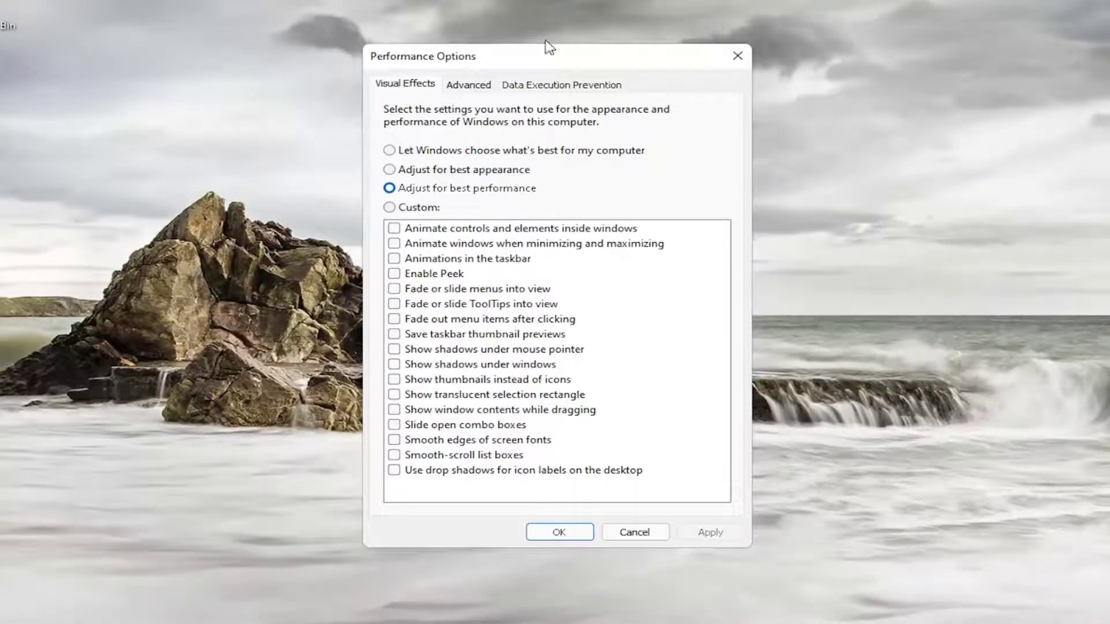
Apply a custom effects choice with taskbar thumbnail previews and sliding combo boxes enabled
{"action": "mouse_move", "coordinate": [549, 47]}
{"action": "left_mouse_down"}
{"action": "mouse_move", "coordinate": [432, 58]}
{"action": "mouse_move", "coordinate": [574, 65]}
{"action": "left_mouse_up"}
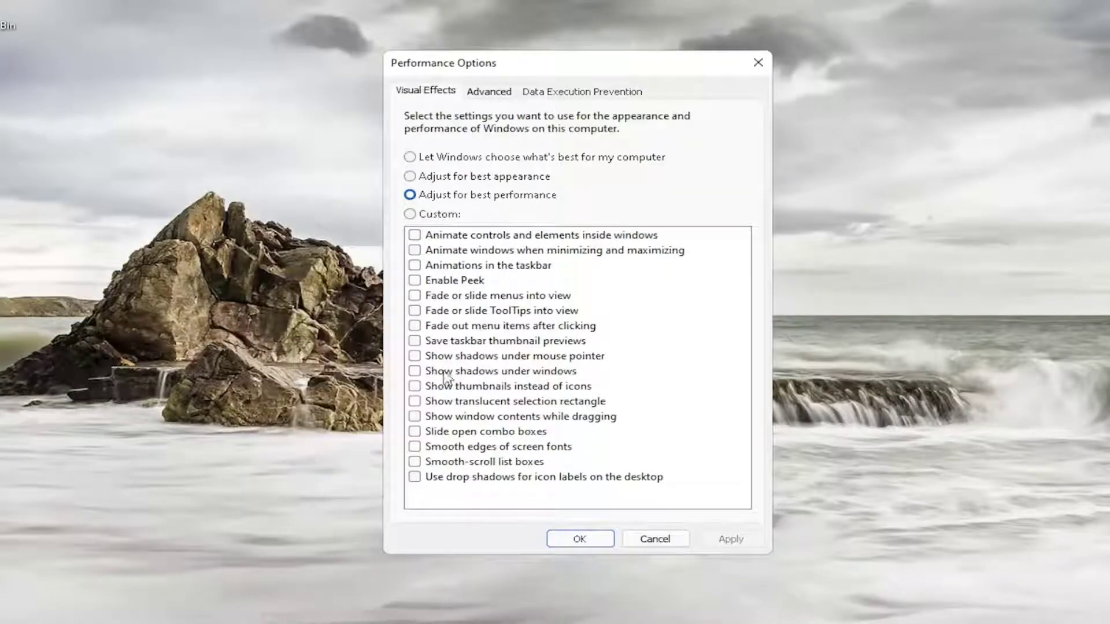
{"action": "left_click", "coordinate": [412, 214]}
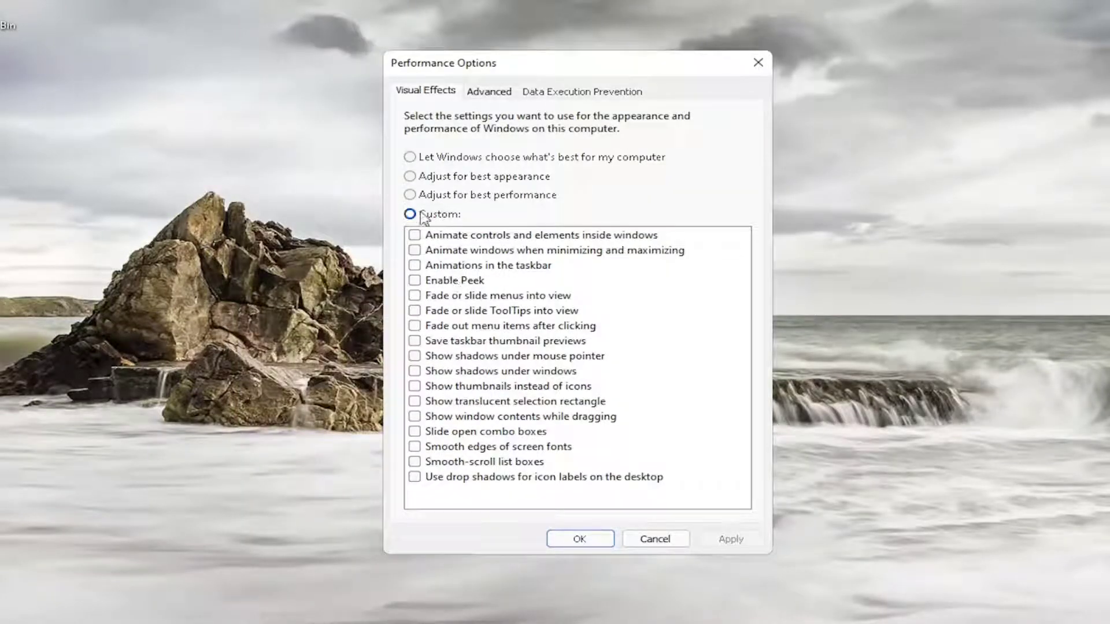
{"action": "left_click", "coordinate": [429, 341]}
{"action": "left_click", "coordinate": [416, 432]}
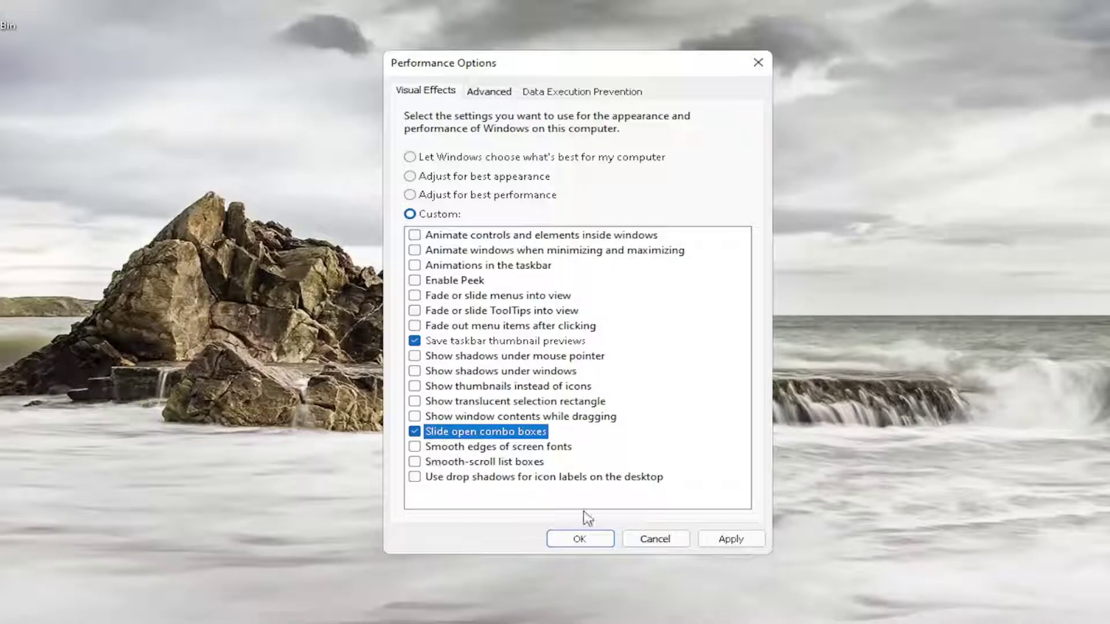
{"action": "left_click", "coordinate": [731, 539]}
Turn taskbar thumbnail previews and sliding combo boxes back off, apply, and close the dialog
{"action": "mouse_move", "coordinate": [557, 62]}
{"action": "left_mouse_down"}
{"action": "mouse_move", "coordinate": [397, 74]}
{"action": "mouse_move", "coordinate": [611, 47]}
{"action": "left_mouse_up"}
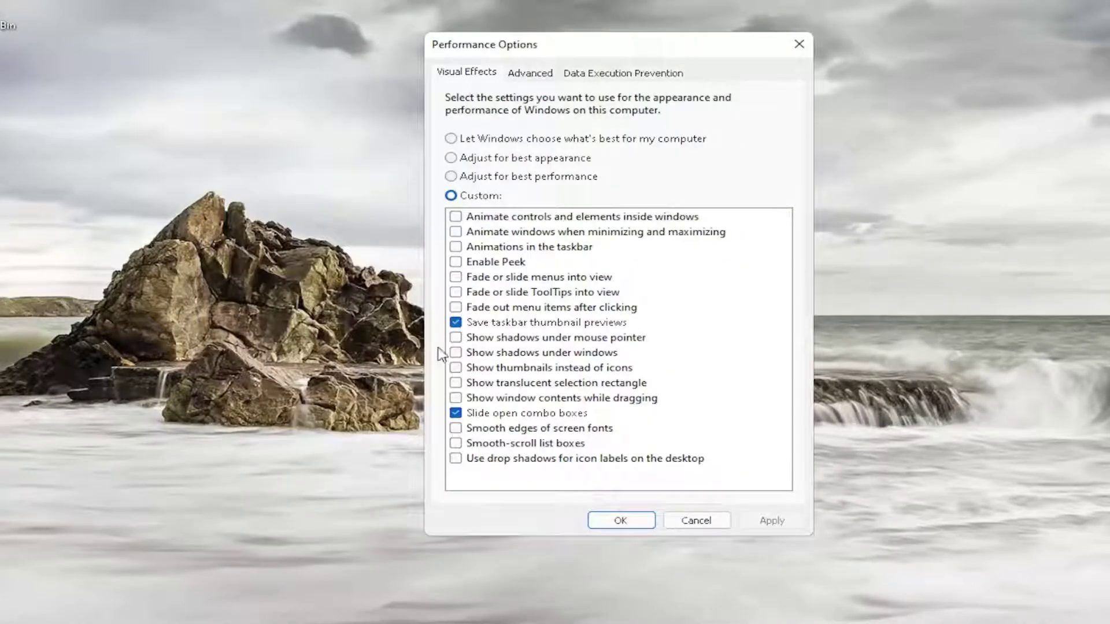
{"action": "left_click", "coordinate": [456, 414]}
{"action": "left_click", "coordinate": [457, 323]}
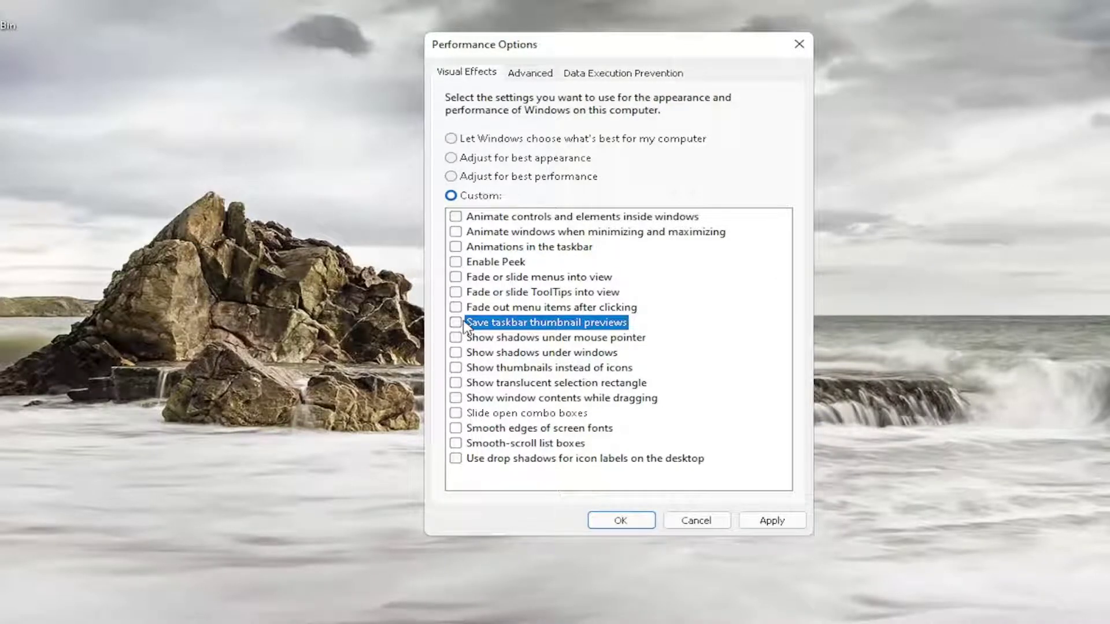
{"action": "left_click", "coordinate": [773, 520]}
{"action": "left_click", "coordinate": [620, 521]}
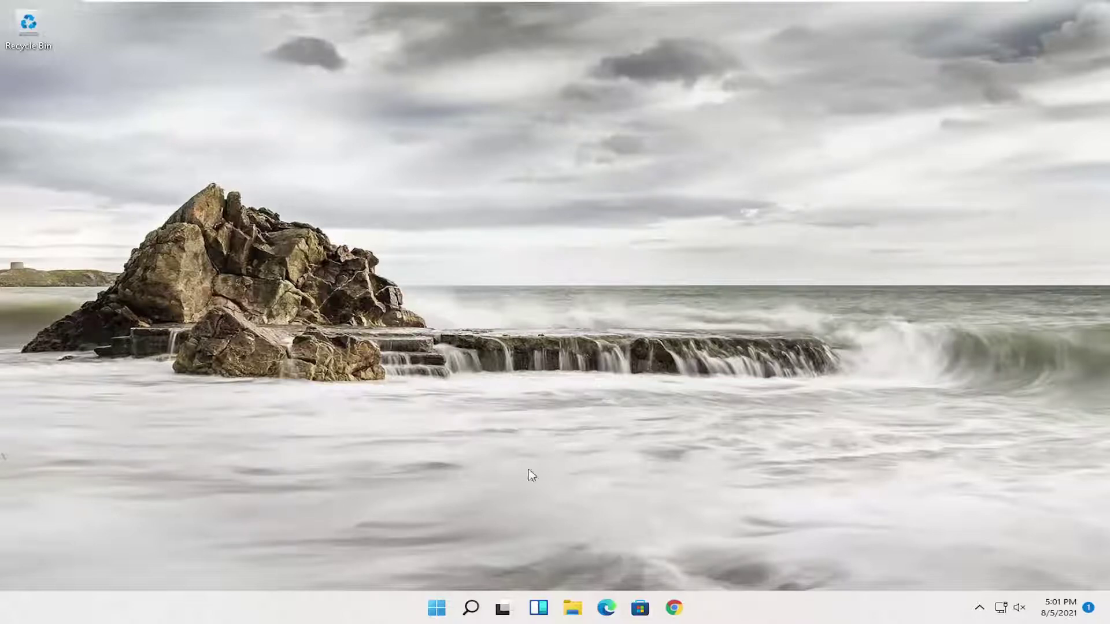
Launch Command Prompt as administrator from the 'cmd' search and approve the UAC prompt
{"action": "left_click", "coordinate": [471, 607]}
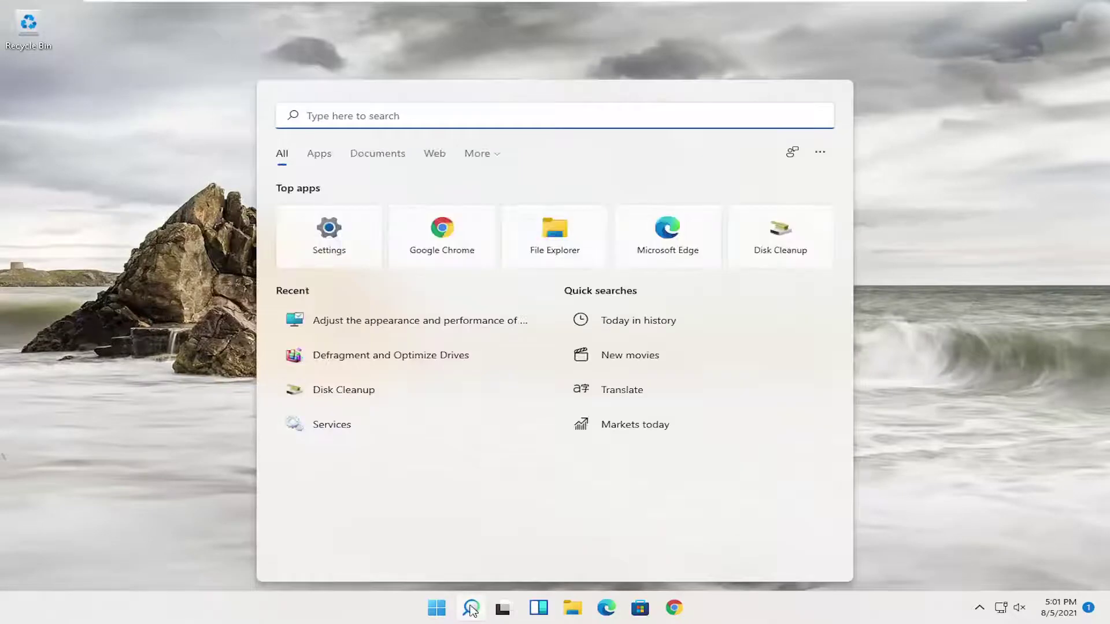
{"action": "type", "text": "cmd"}
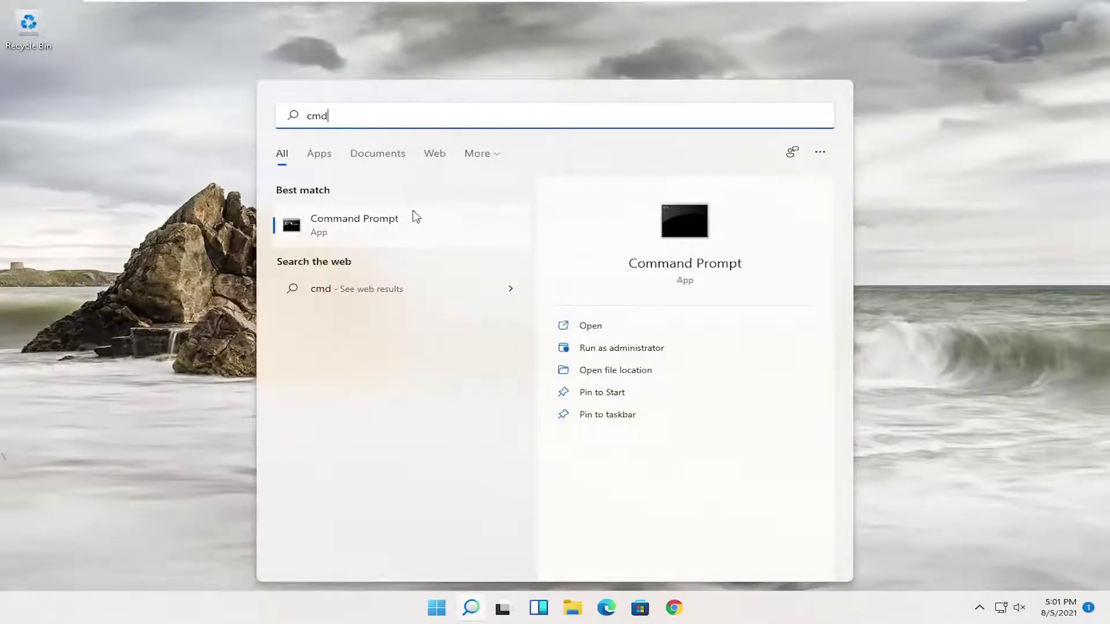
{"action": "left_click", "coordinate": [357, 231]}
{"action": "right_click", "coordinate": [358, 231]}
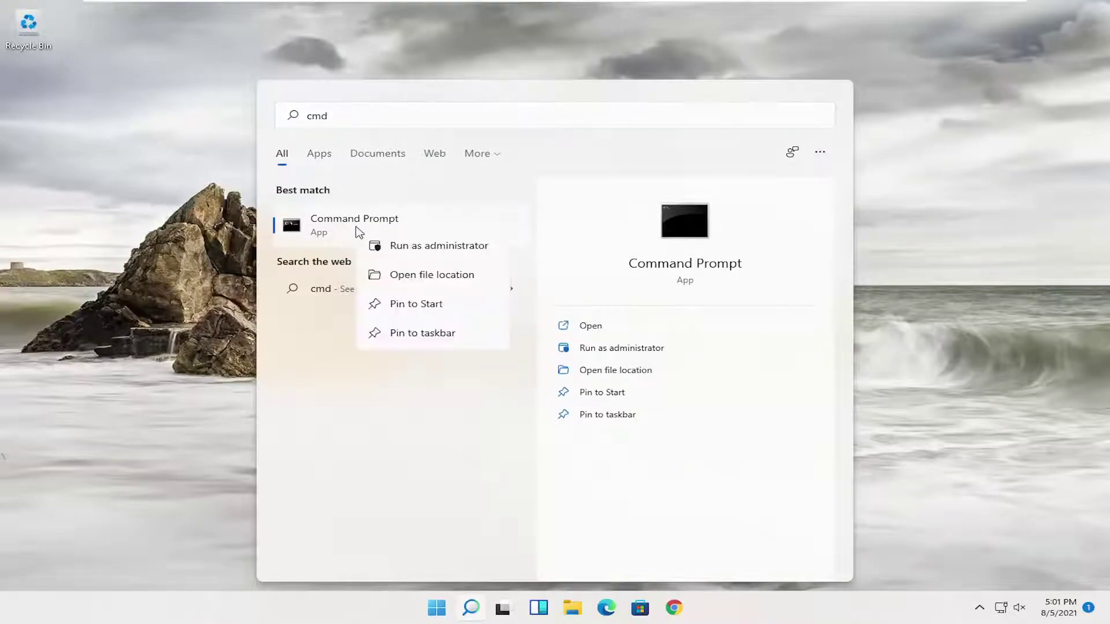
{"action": "left_click", "coordinate": [434, 246]}
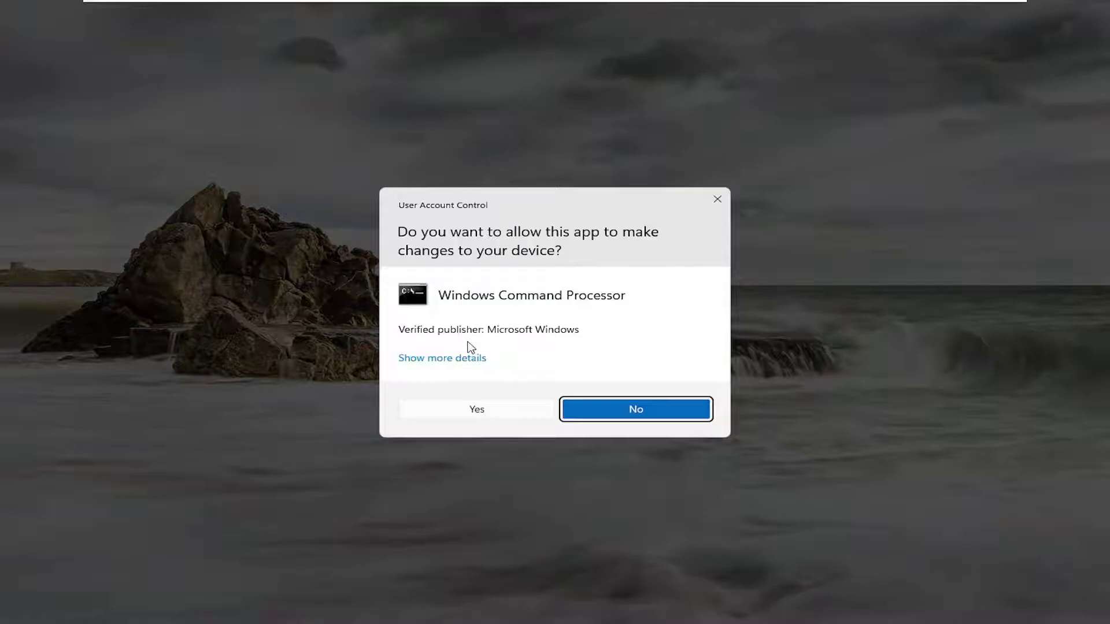
{"action": "left_click", "coordinate": [476, 409]}
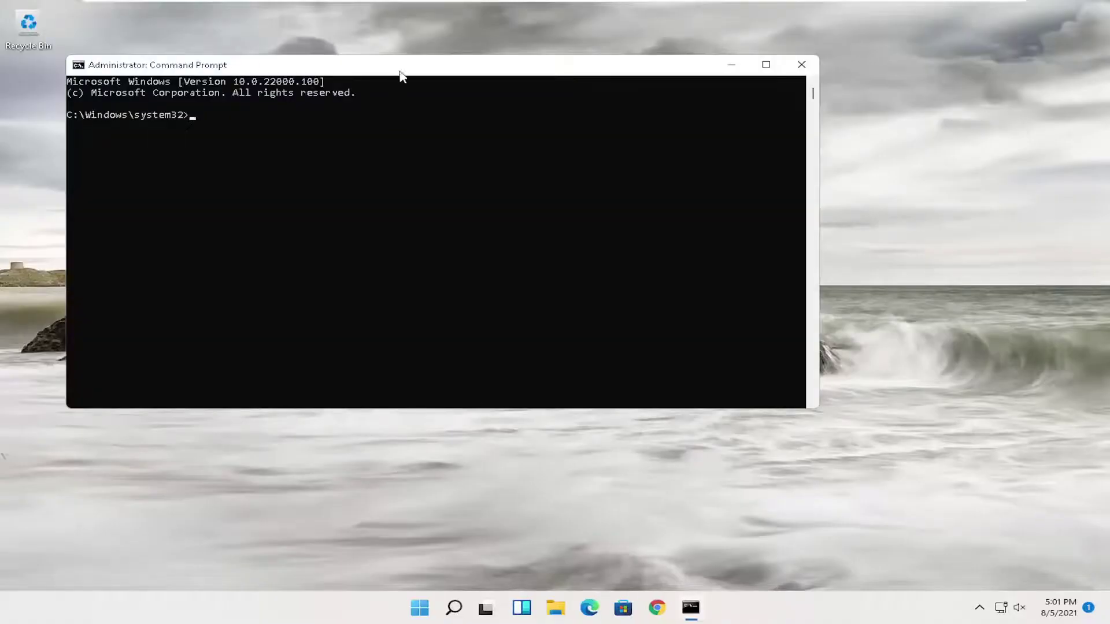
Run sfc /scannow with no integrity violations, close Command Prompt, and open Start's right-click menu
{"action": "left_click_drag", "start_coordinate": [401, 77], "coordinate": [464, 81]}
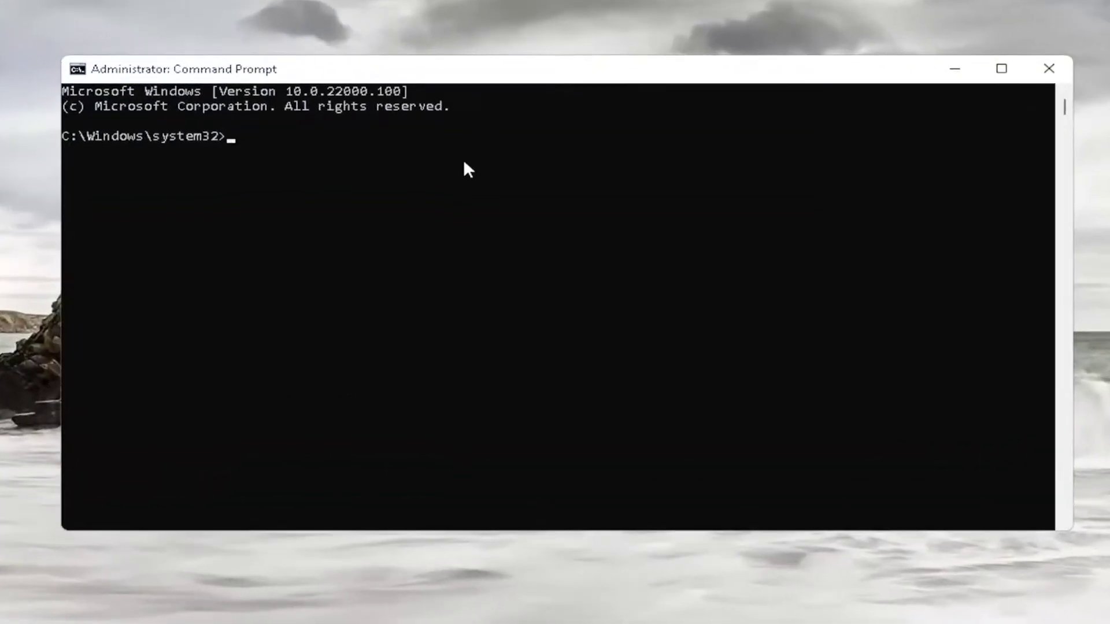
{"action": "type", "text": "sfc"}
{"action": "type", "text": " /sc"}
{"action": "type", "text": "annow"}
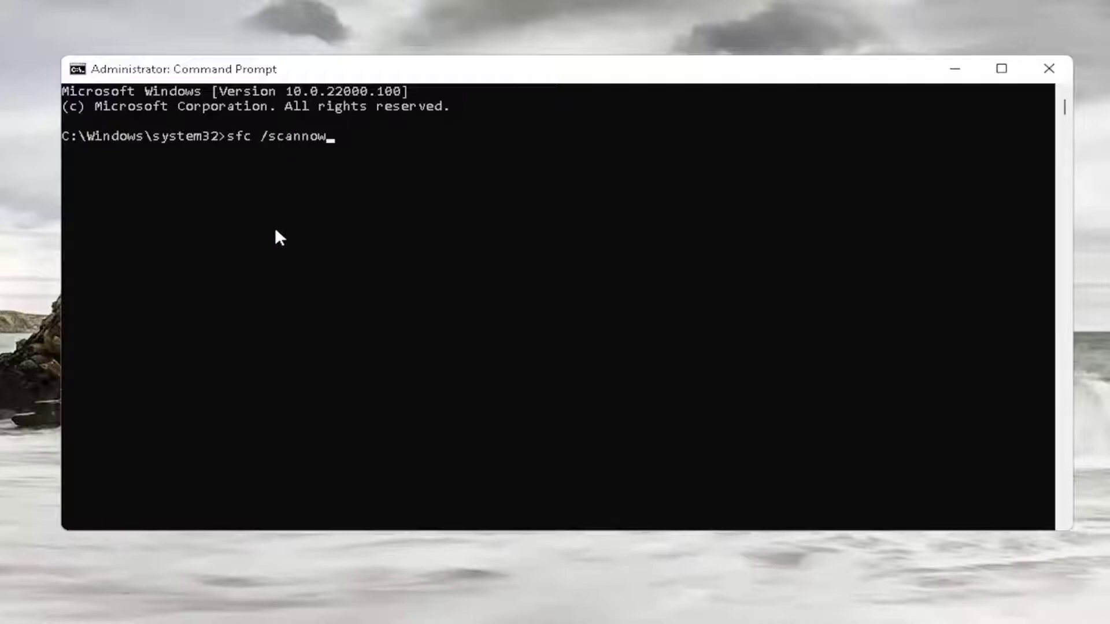
{"action": "key", "text": "Return"}
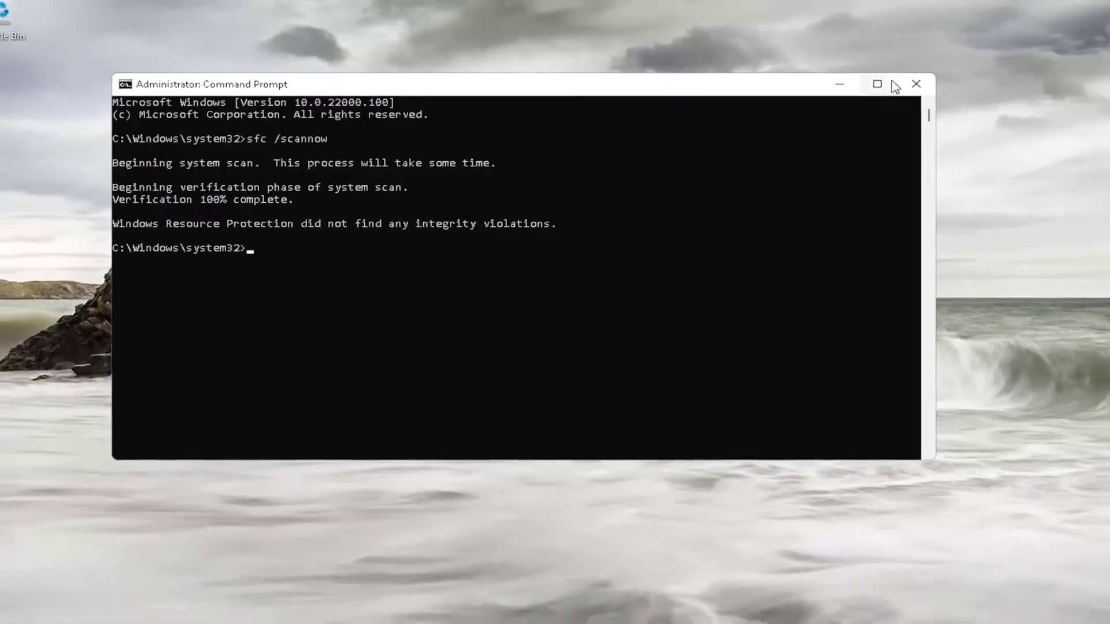
{"action": "left_click", "coordinate": [917, 84]}
{"action": "right_click", "coordinate": [436, 608]}
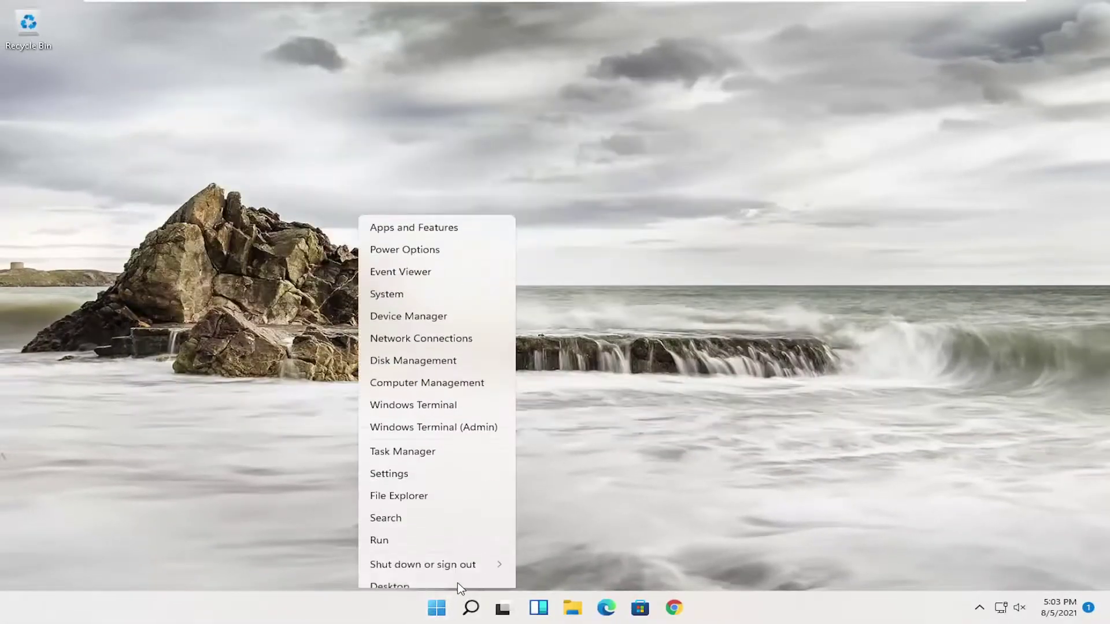